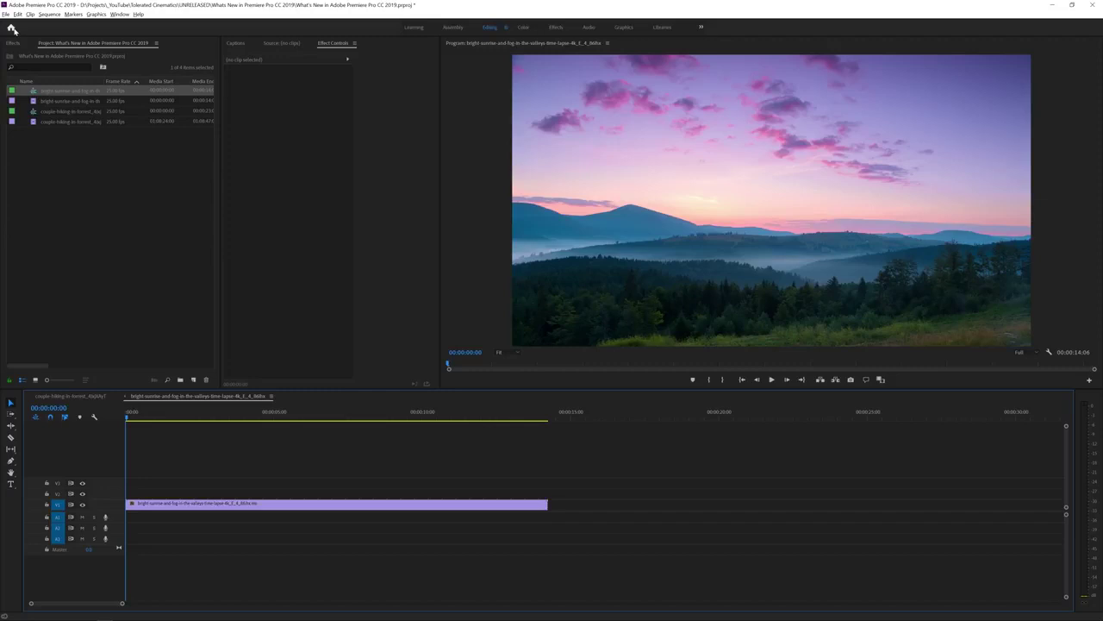
Open the Home screen to look over its recent projects and start options, and close it again.
click(6, 14)
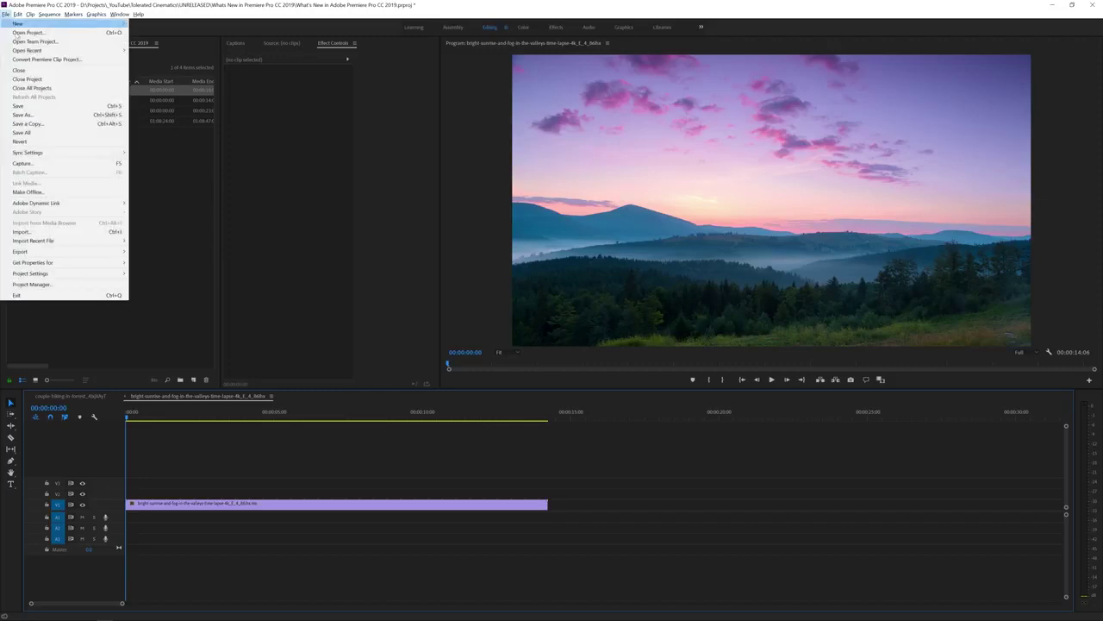
click(50, 12)
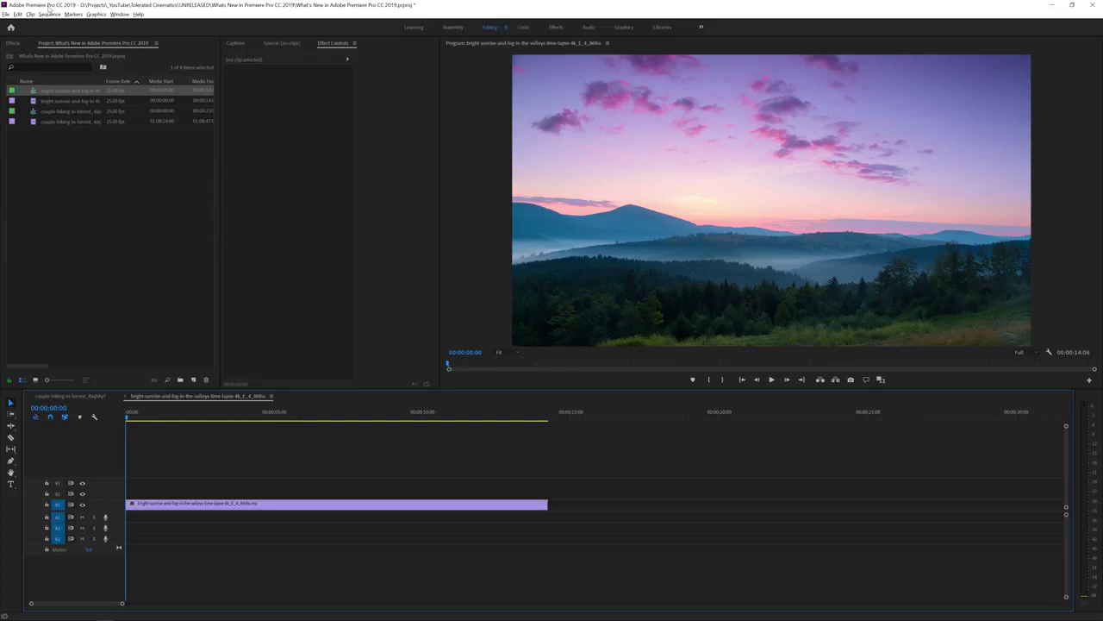
click(12, 29)
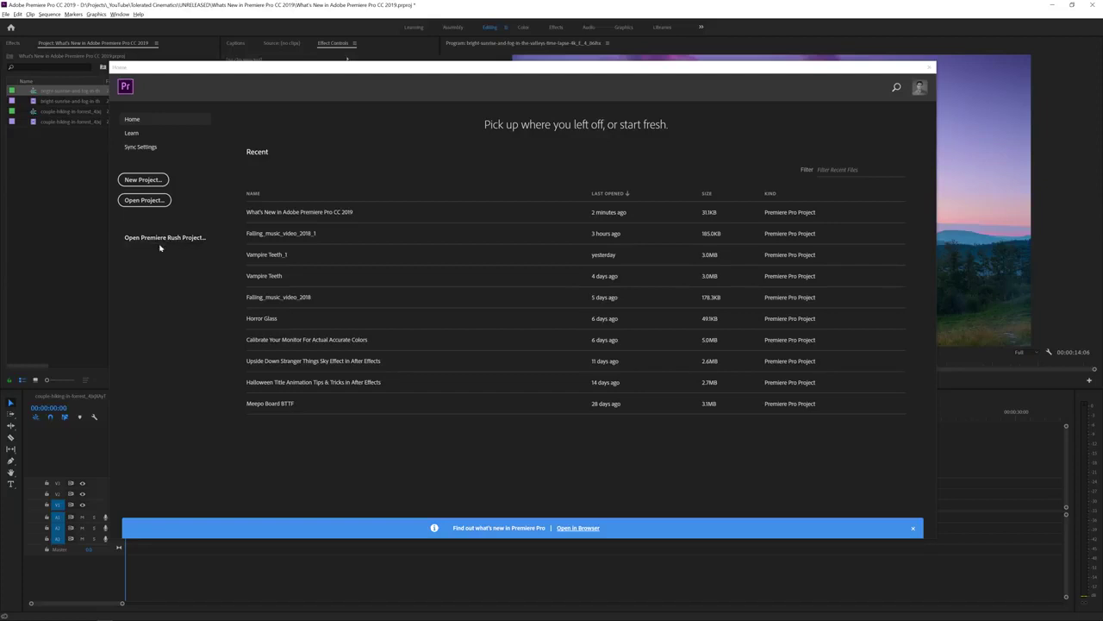
click(930, 66)
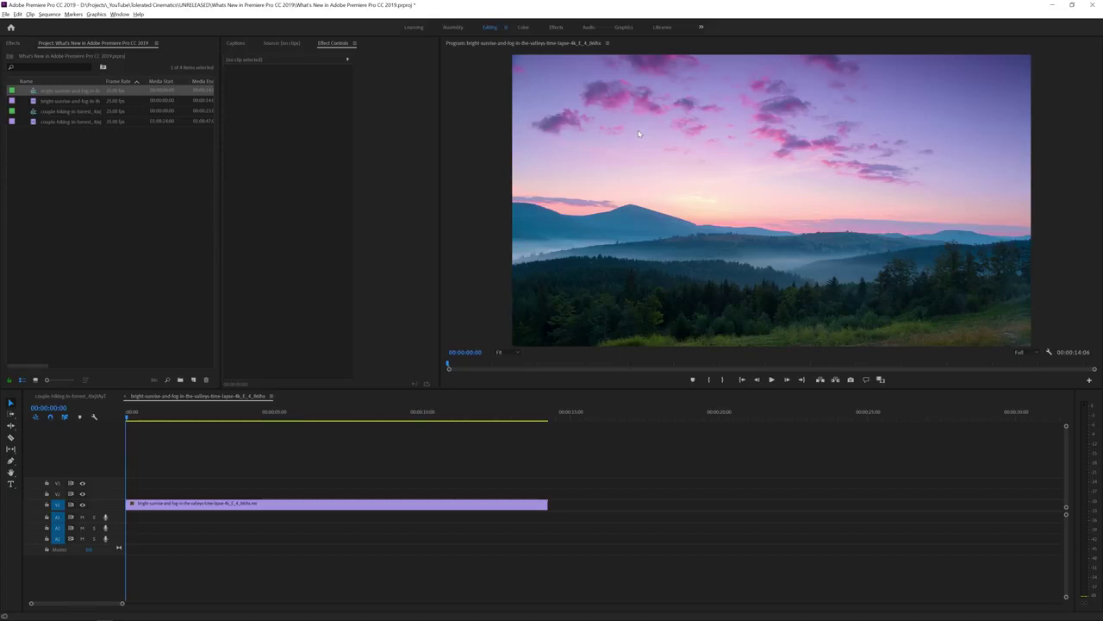
Switch to the Color workspace and expand the HSL Secondary section of Lumetri Color.
click(524, 27)
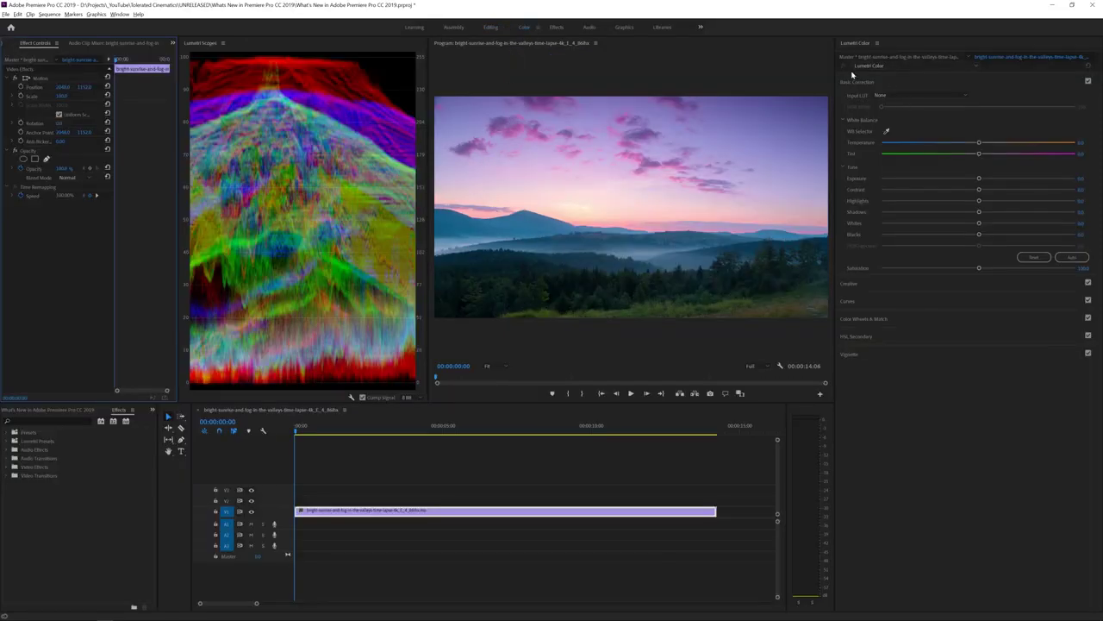
click(865, 335)
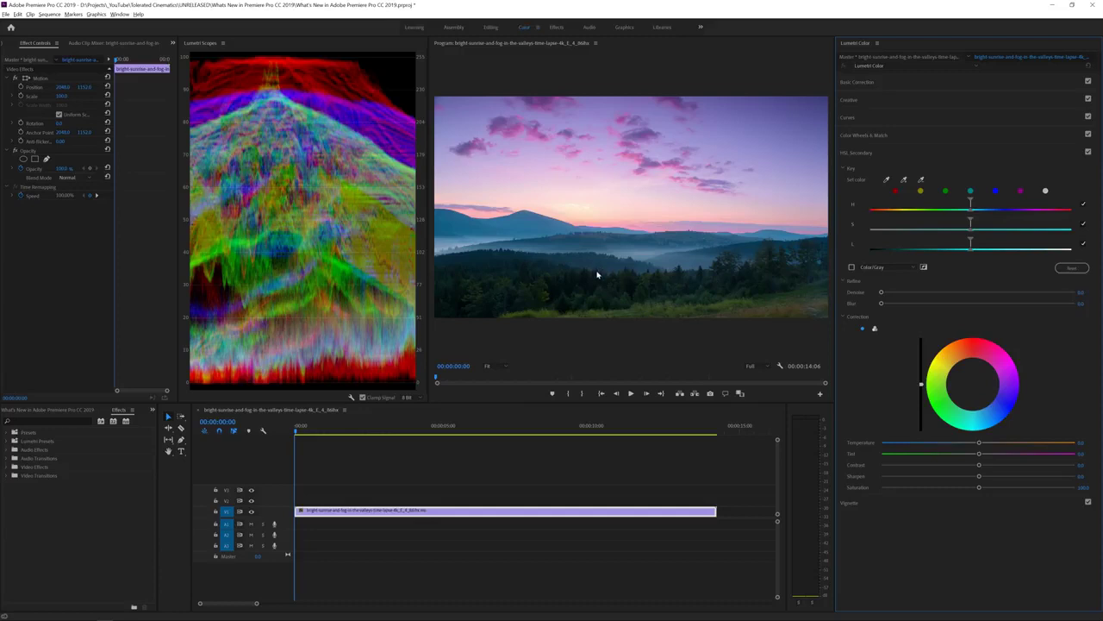
click(870, 66)
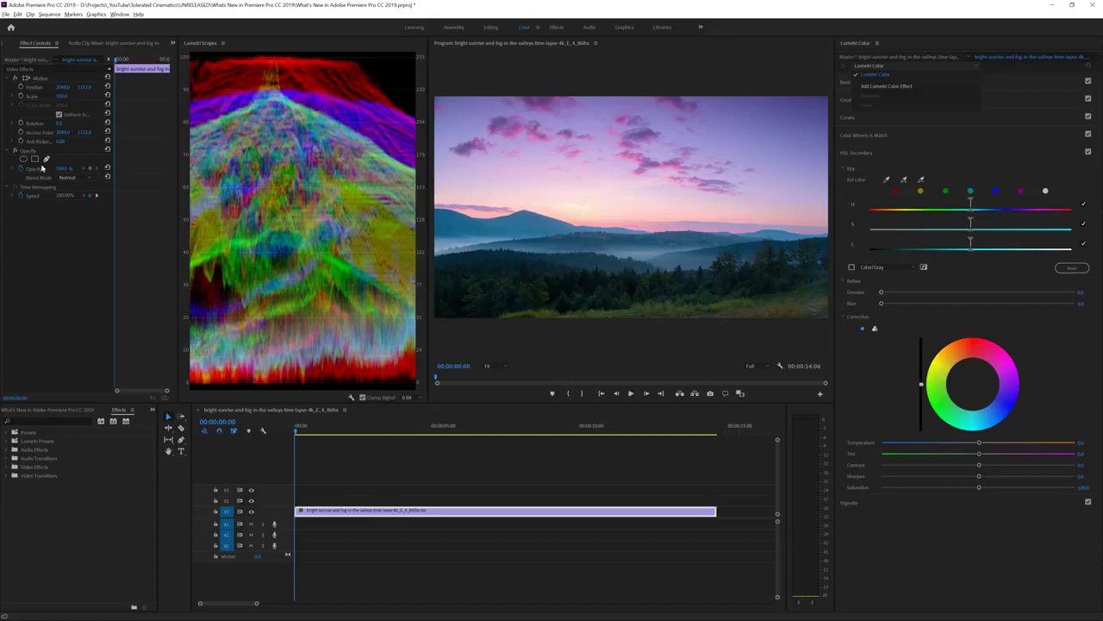
click(38, 44)
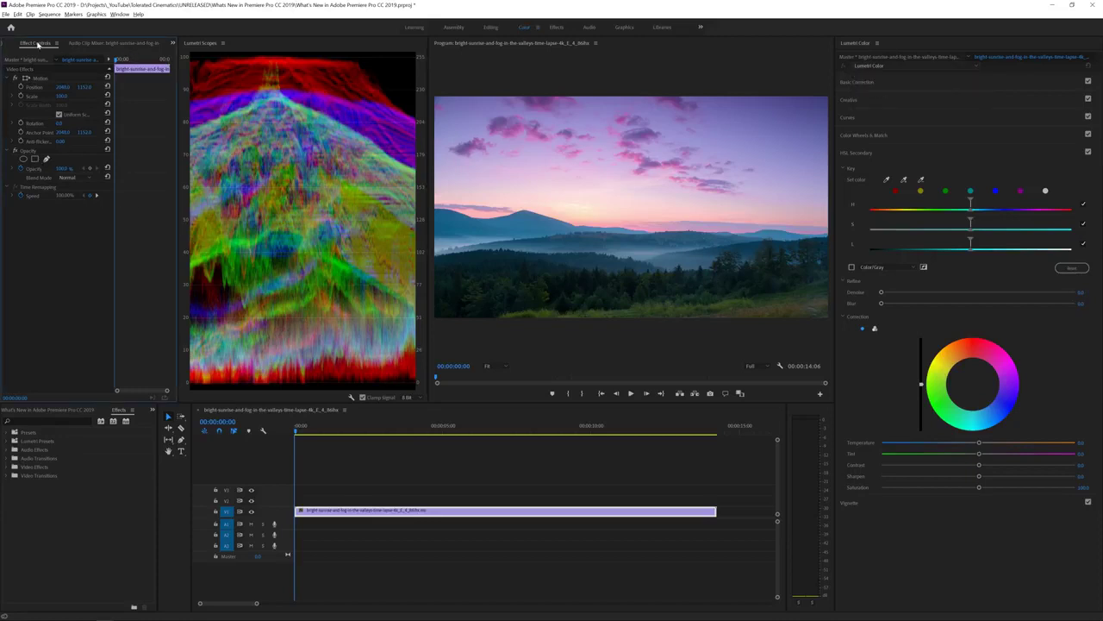
Add a Lumetri Color effect to the sunrise clip by touching its Basic Correction exposure, and rename the effect Initial Correction.
click(893, 84)
drag(980, 178, 979, 178)
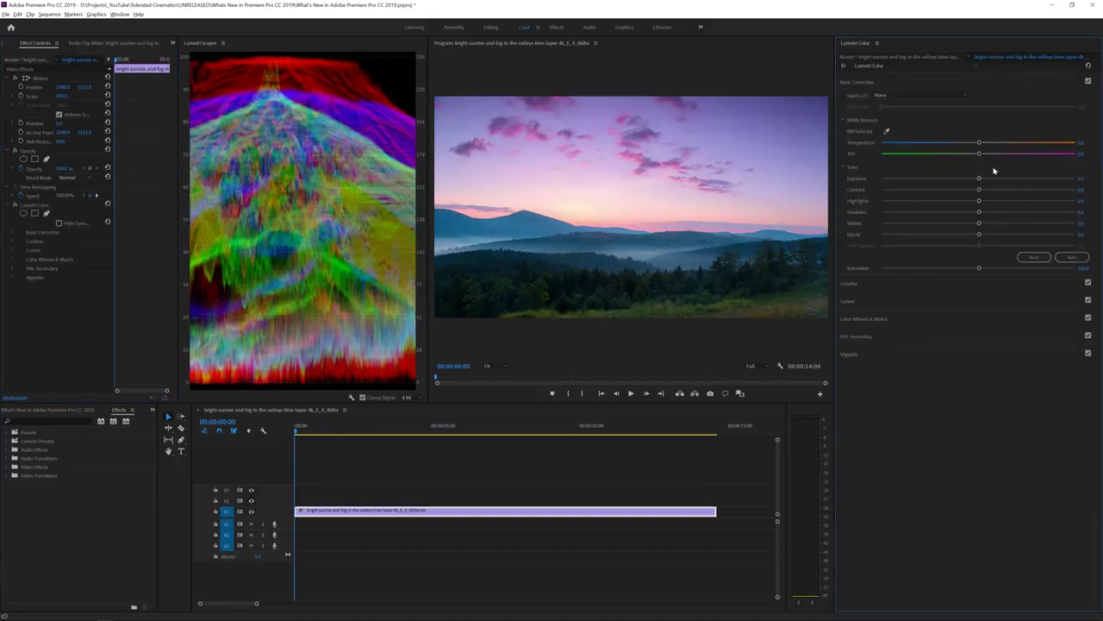
right_click(34, 209)
click(60, 259)
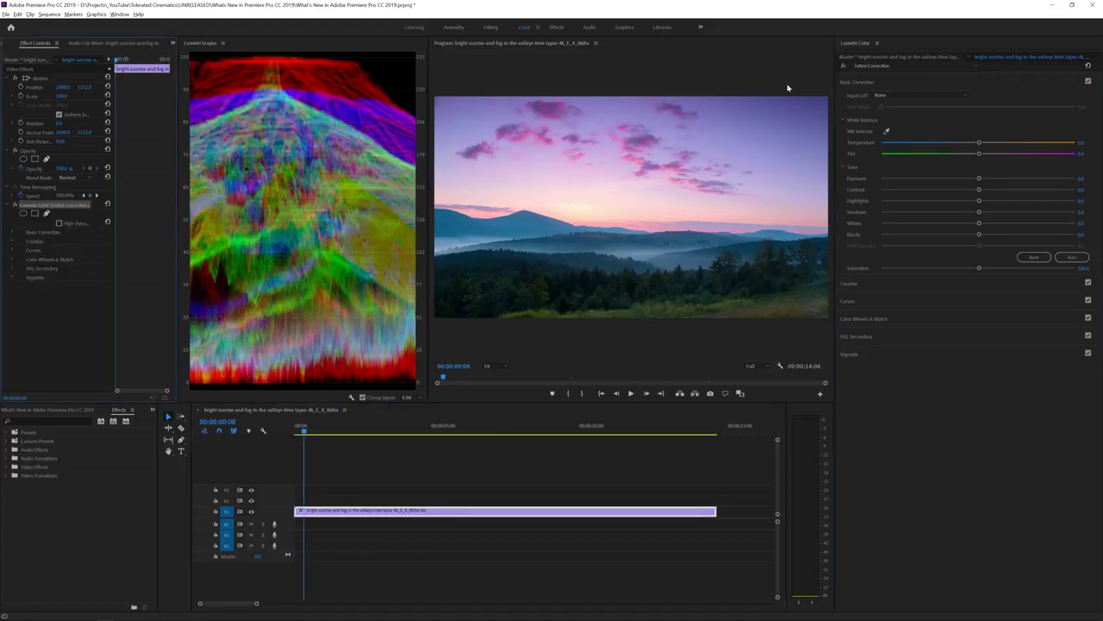
Add a second Lumetri Color effect to the sunrise clip and switch between it and Initial Correction.
click(871, 65)
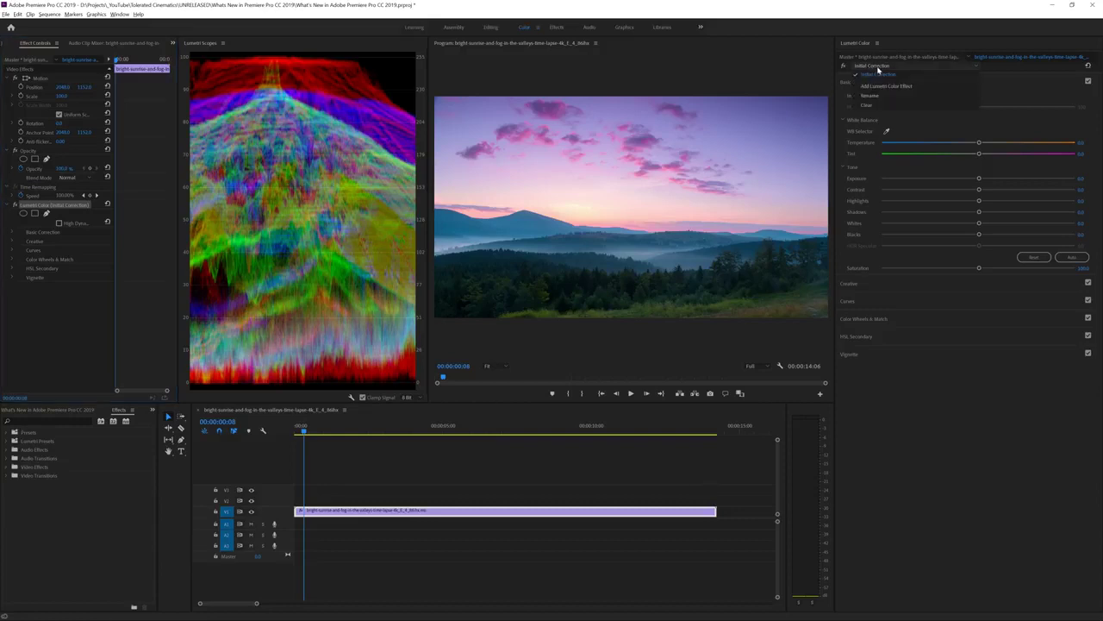
click(879, 89)
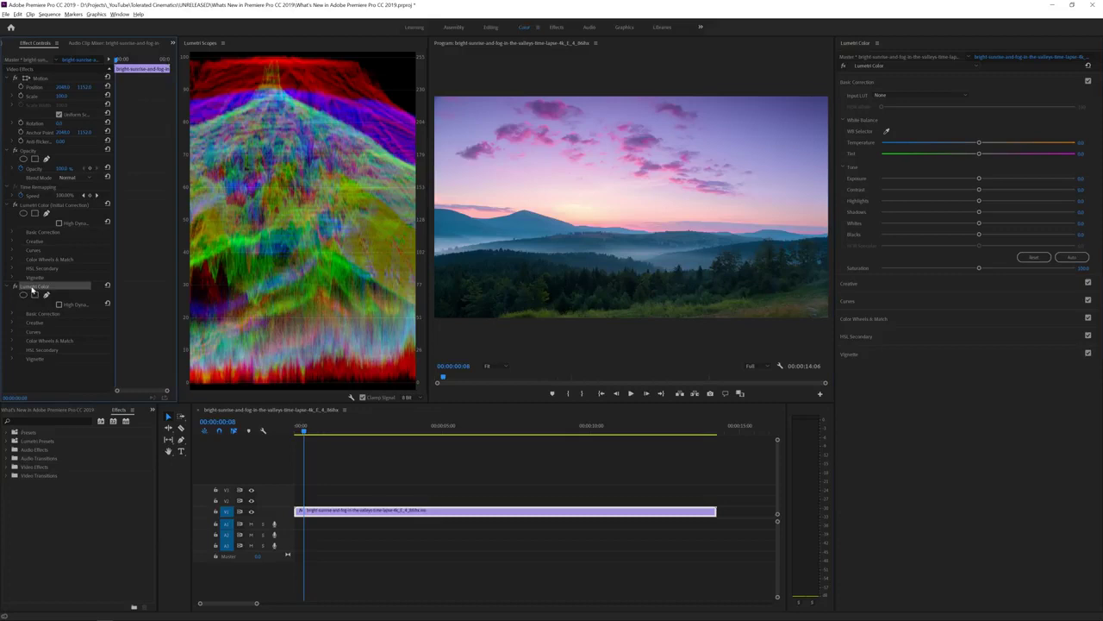
click(879, 65)
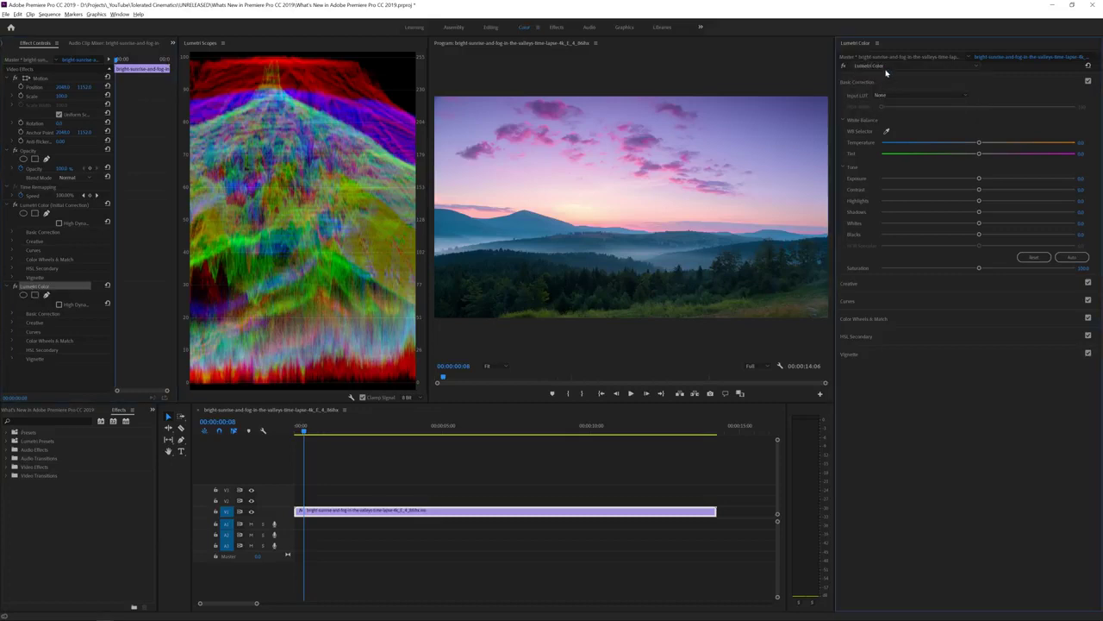
click(879, 74)
click(872, 67)
click(870, 80)
Make Initial Correction the active Lumetri effect and delete the second, unnamed Lumetri Color effect.
click(866, 66)
click(867, 74)
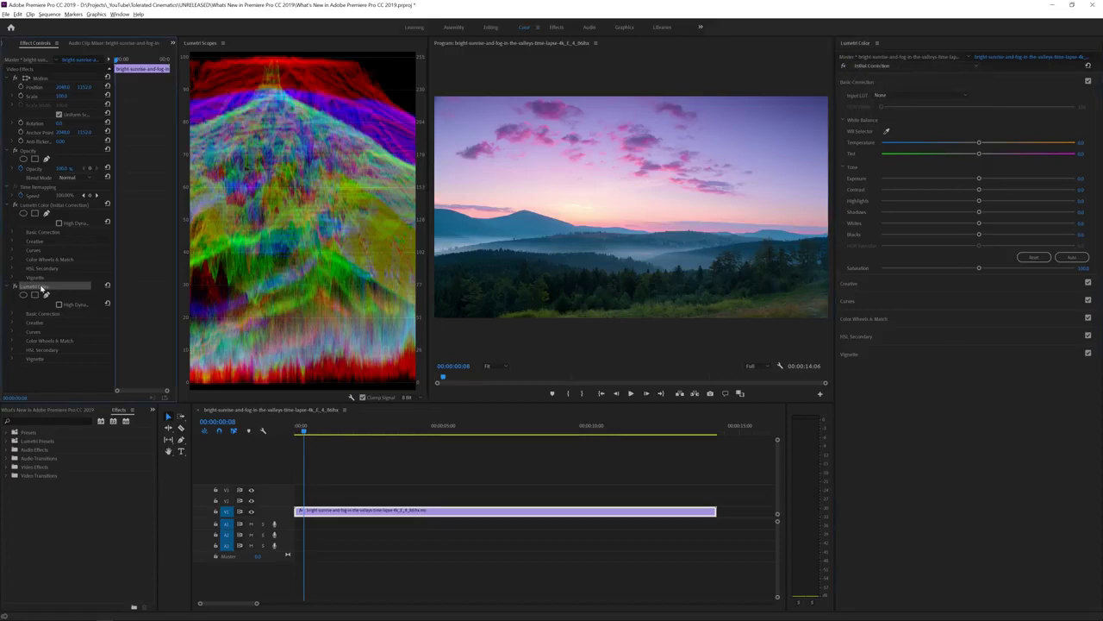
key(Delete)
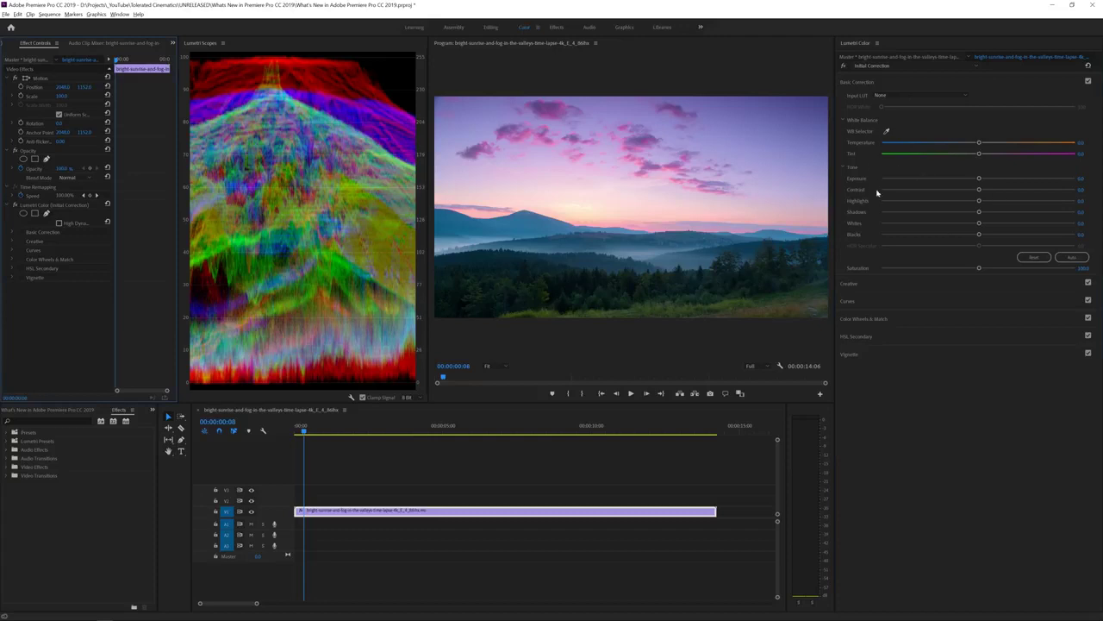
Try an S-shaped contrast curve on the white RGB curve in the Curves section, and reset it to a straight line.
click(849, 301)
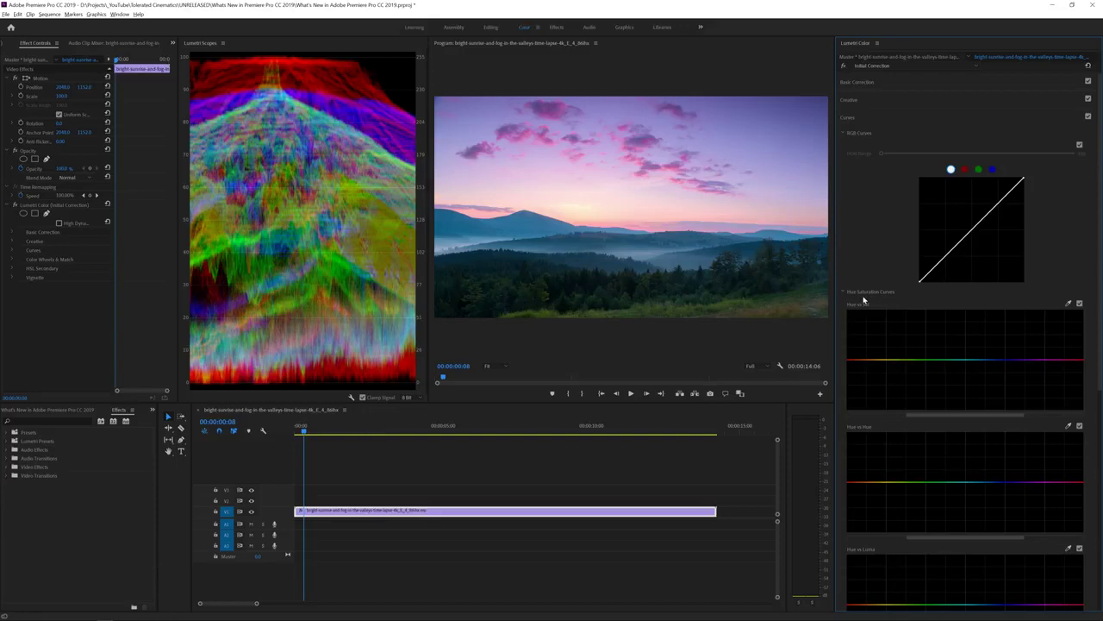
click(948, 261)
drag(966, 243, 972, 210)
click(965, 169)
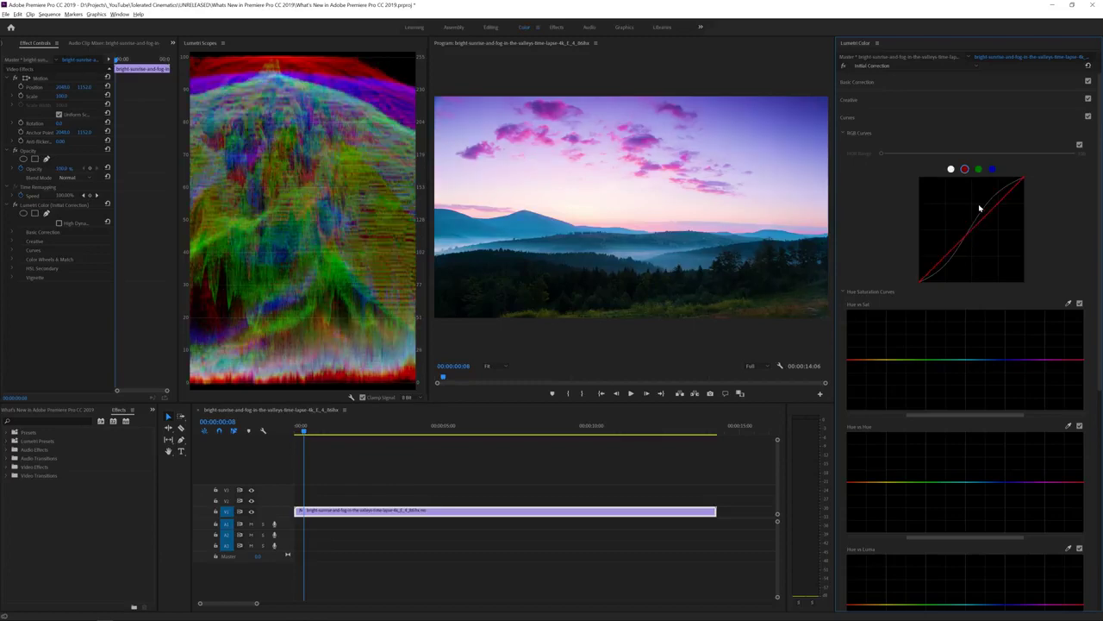
click(951, 169)
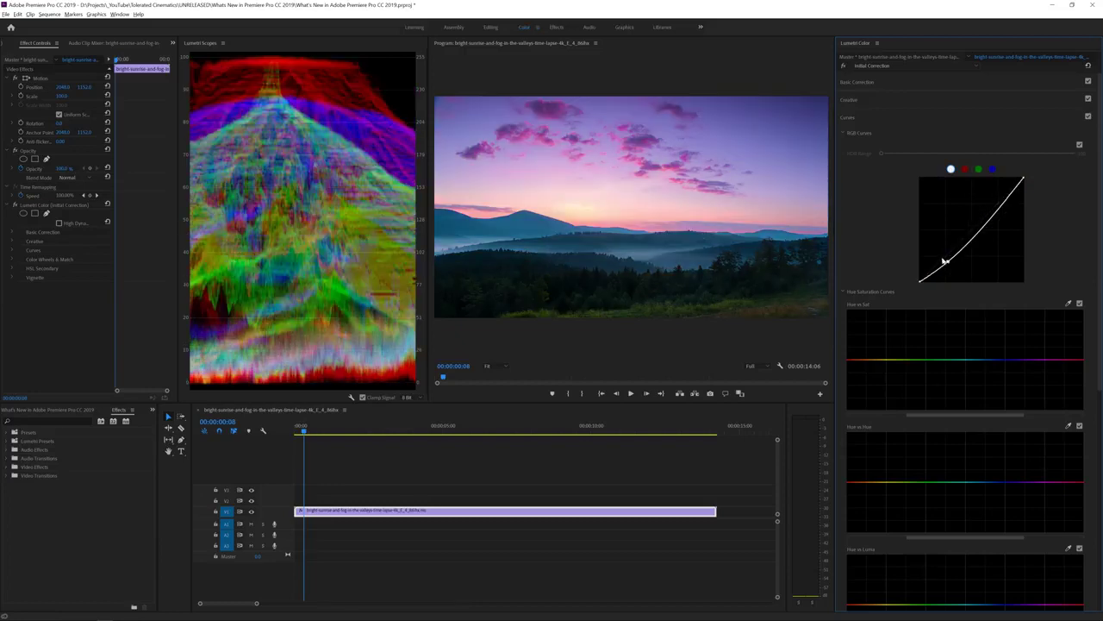
double_click(948, 262)
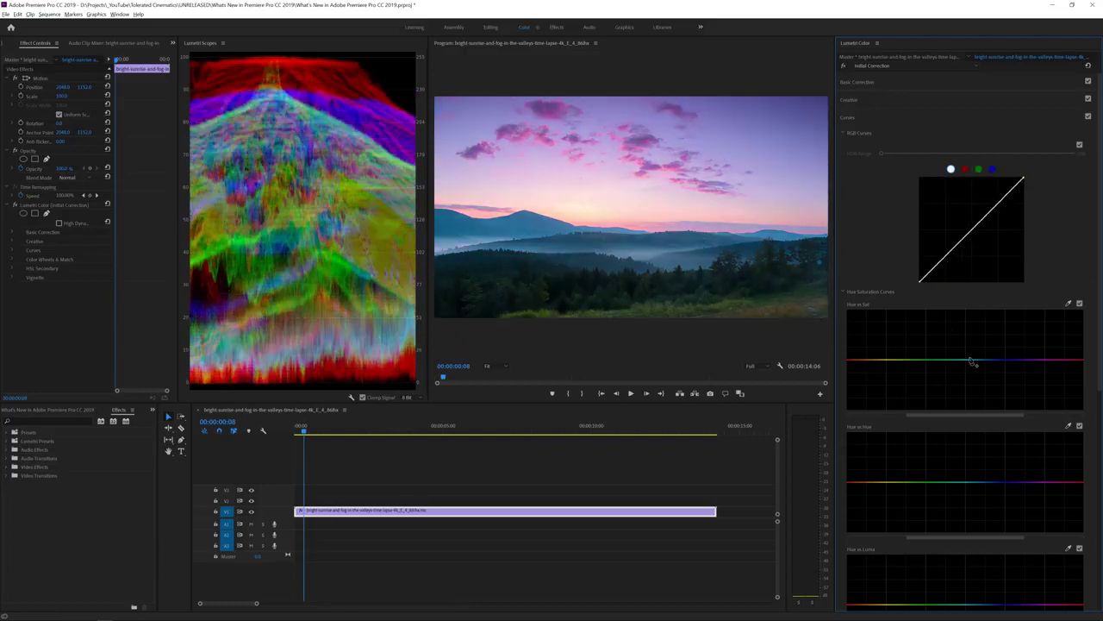
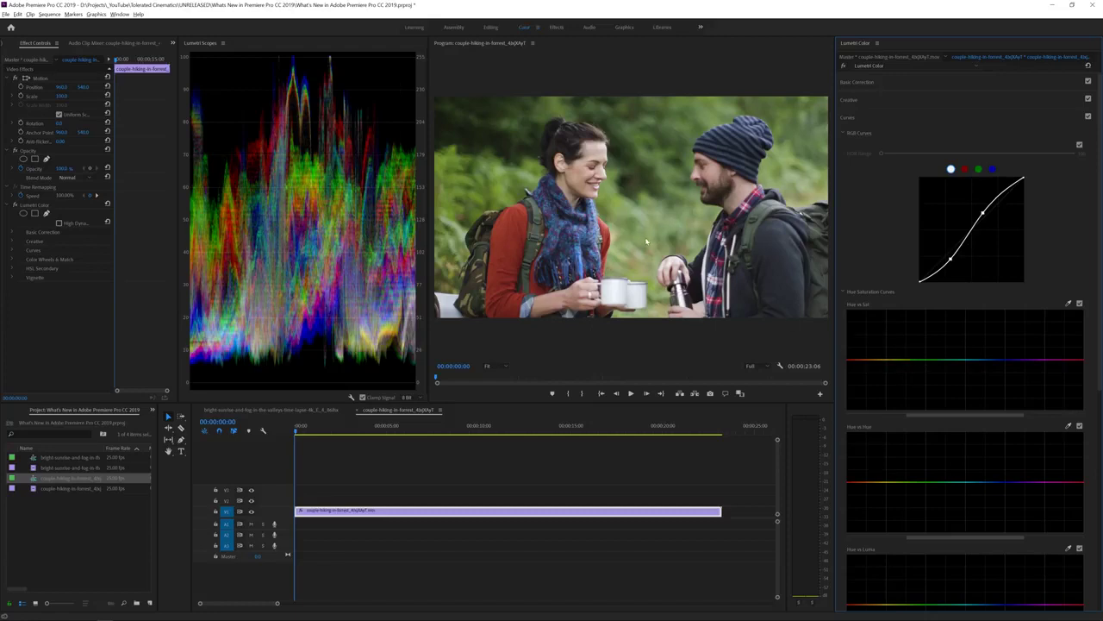
Shape the hiking clip's Hue vs Sat curve to lower the green saturation and slightly boost the orange saturation.
click(891, 360)
click(955, 360)
drag(929, 360, 925, 402)
drag(887, 361, 945, 409)
mouse_move(879, 362)
mouse_down()
mouse_move(872, 367)
mouse_move(867, 336)
mouse_move(883, 358)
mouse_move(869, 348)
mouse_up()
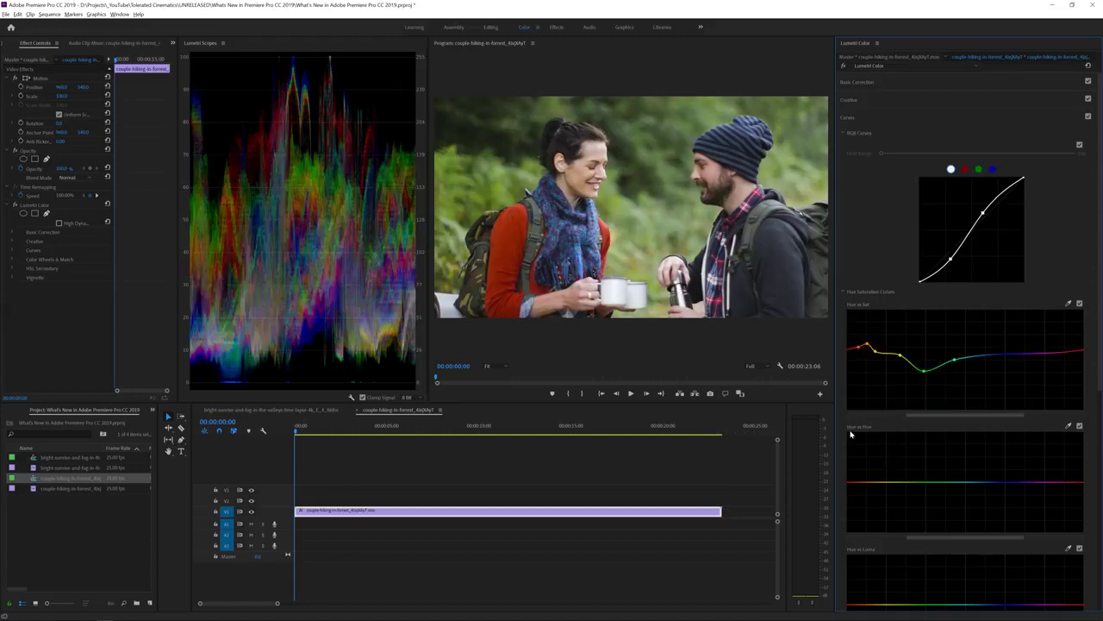
Anchor the red-orange range on the Hue vs Hue curve and shift the reds so the sweater turns a purer red.
click(854, 485)
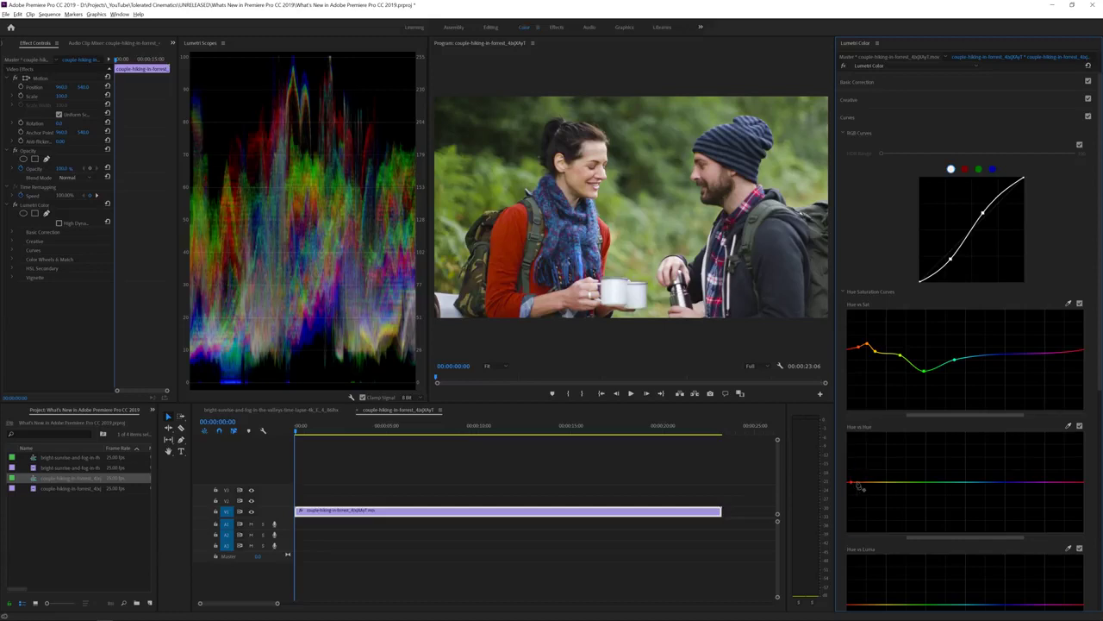
click(856, 485)
mouse_move(850, 487)
mouse_down()
mouse_move(850, 463)
mouse_move(851, 487)
mouse_move(863, 485)
mouse_move(848, 483)
mouse_up()
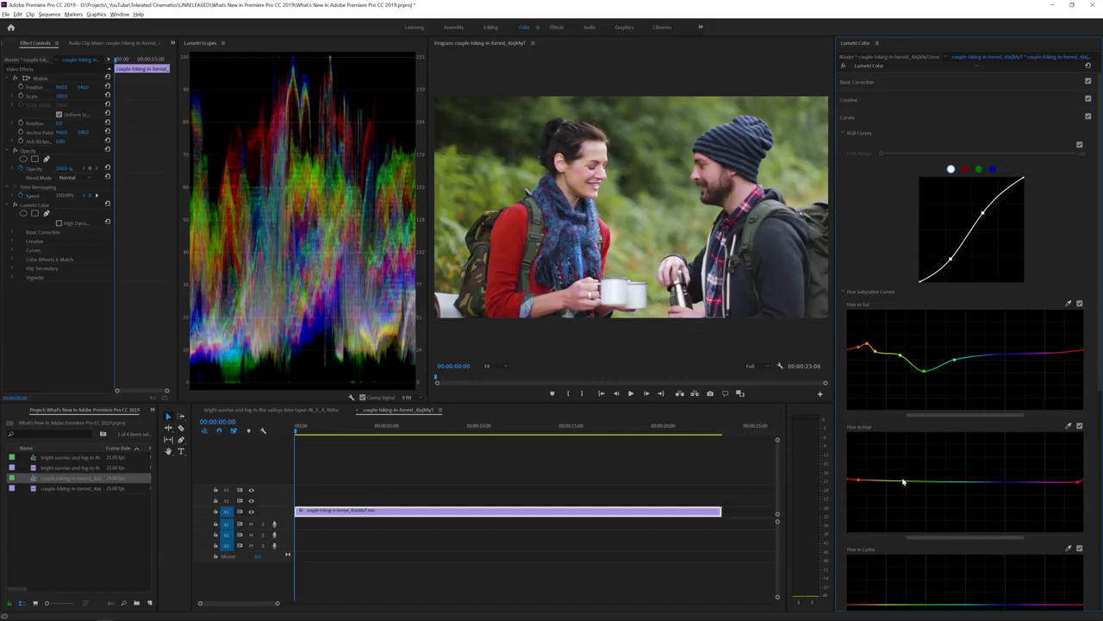
Raise the yellow-green to green range of the Hue vs Hue curve to turn the background foliage golden brown.
click(873, 481)
click(942, 481)
drag(911, 481, 943, 471)
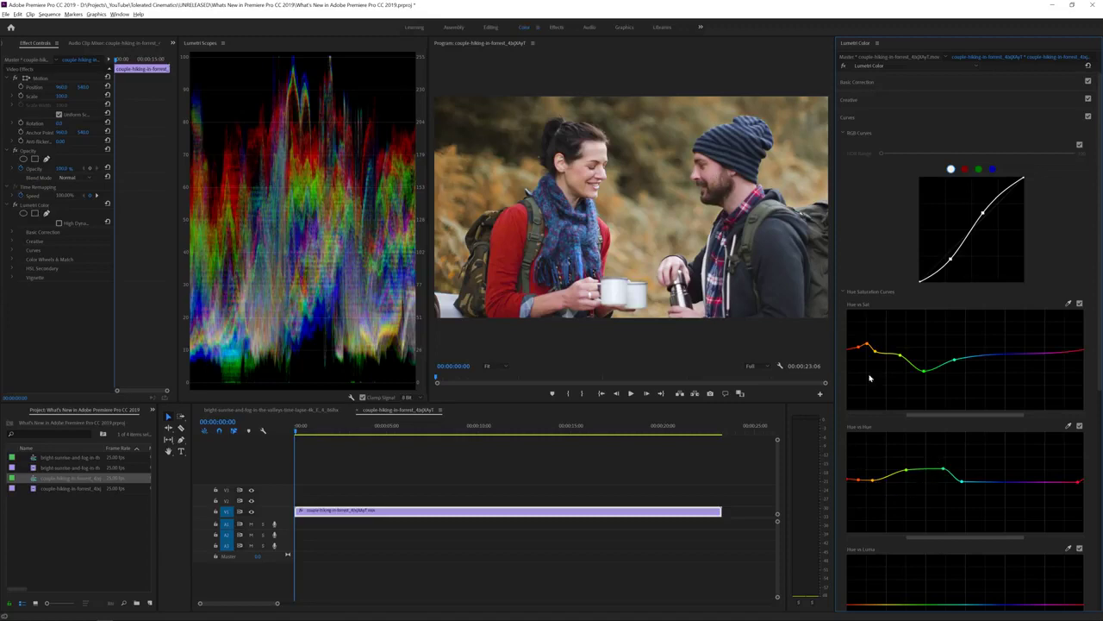
Add a yellow anchor point on the Hue vs Hue curve and raise the orange point beside it.
mouse_move(871, 489)
mouse_down()
mouse_move(871, 528)
mouse_move(874, 485)
mouse_up()
click(882, 480)
mouse_move(870, 480)
mouse_down()
mouse_move(870, 457)
mouse_move(872, 467)
mouse_up()
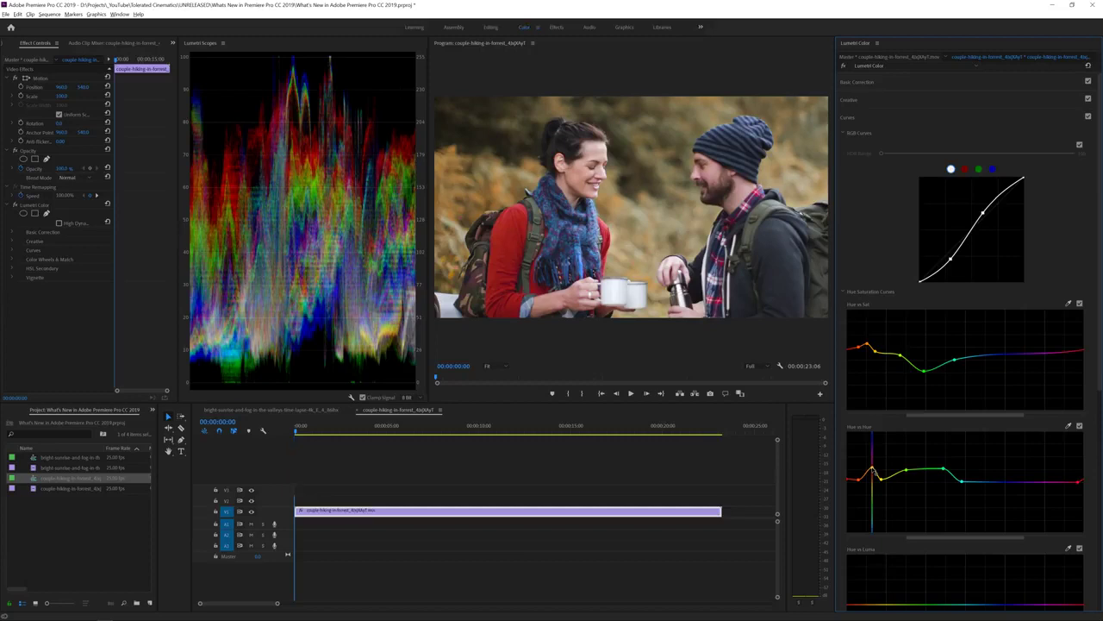
click(859, 481)
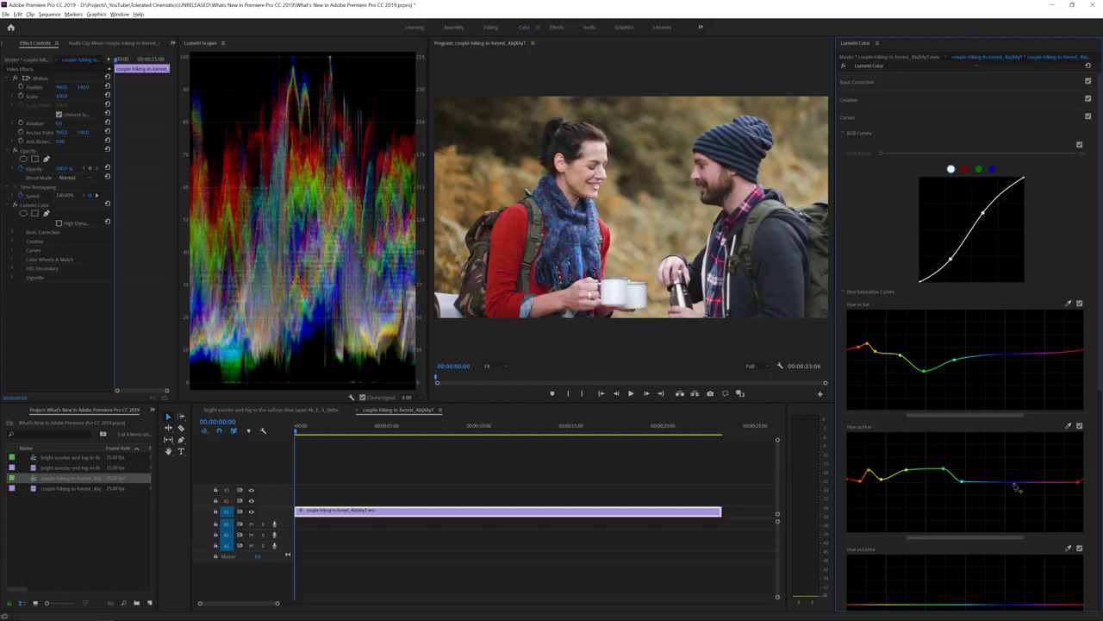
Anchor the magentas on the Hue vs Hue curve and raise the blues to shift the scarf and hat toward teal.
click(1055, 482)
mouse_move(1014, 481)
mouse_down()
mouse_move(1018, 503)
mouse_move(1010, 474)
mouse_up()
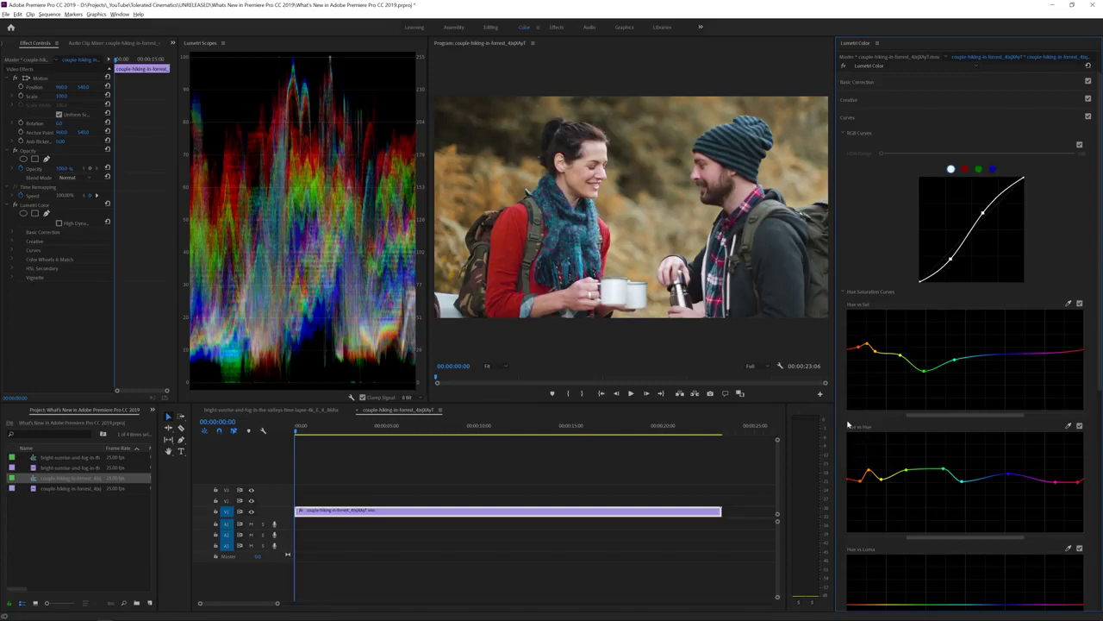
Shape the Hue vs Luma curve to brighten the oranges and blues while holding the reds near the baseline.
scroll(848, 431, down, 4)
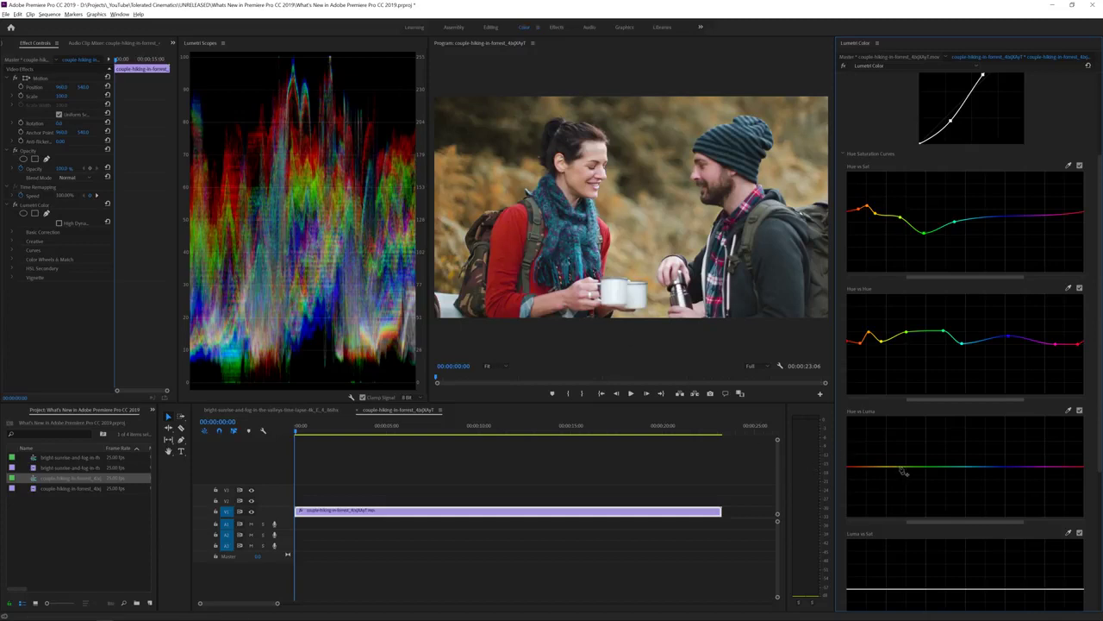
drag(876, 468, 876, 461)
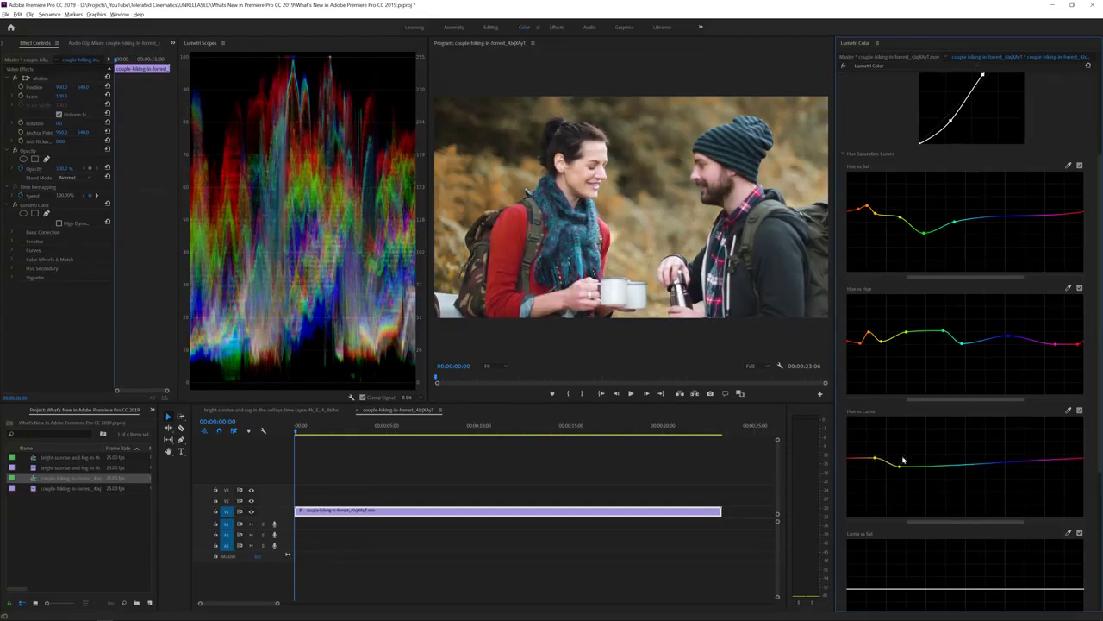
click(1060, 466)
drag(1061, 468, 1066, 467)
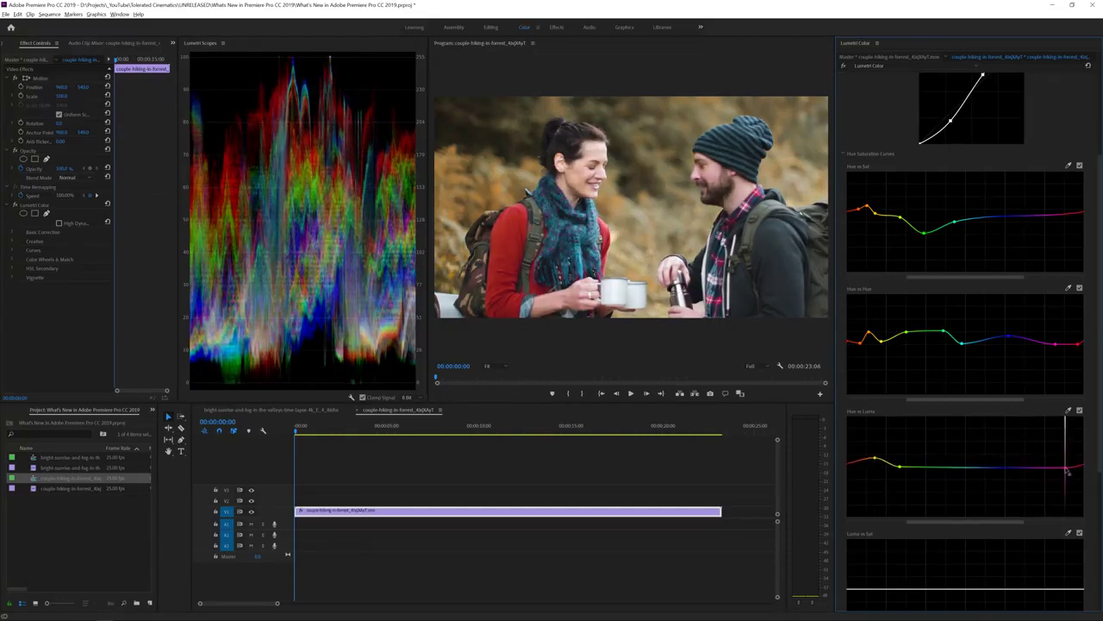
drag(988, 458, 985, 449)
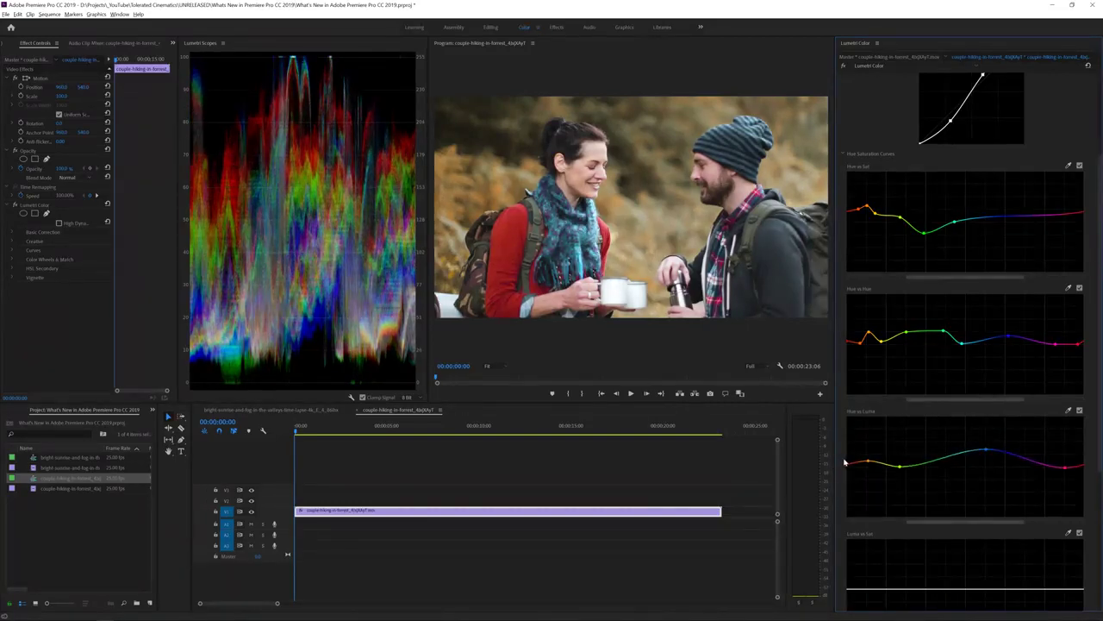
Raise the highlight end and lower the shadow end of the Luma vs Sat curve.
scroll(845, 463, down, 5)
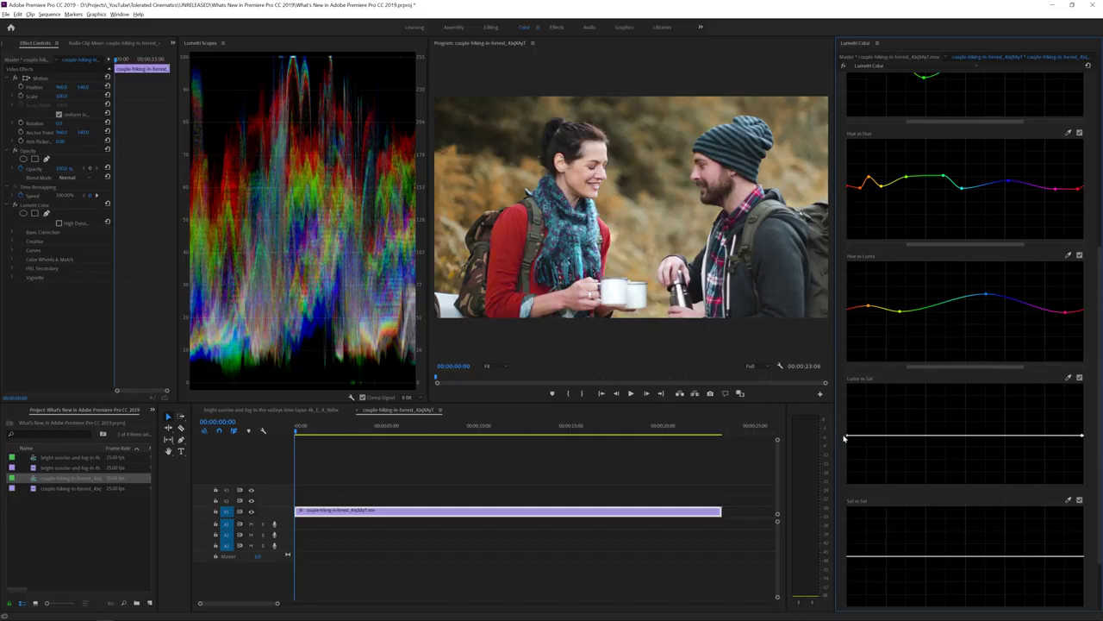
drag(1084, 437, 1084, 411)
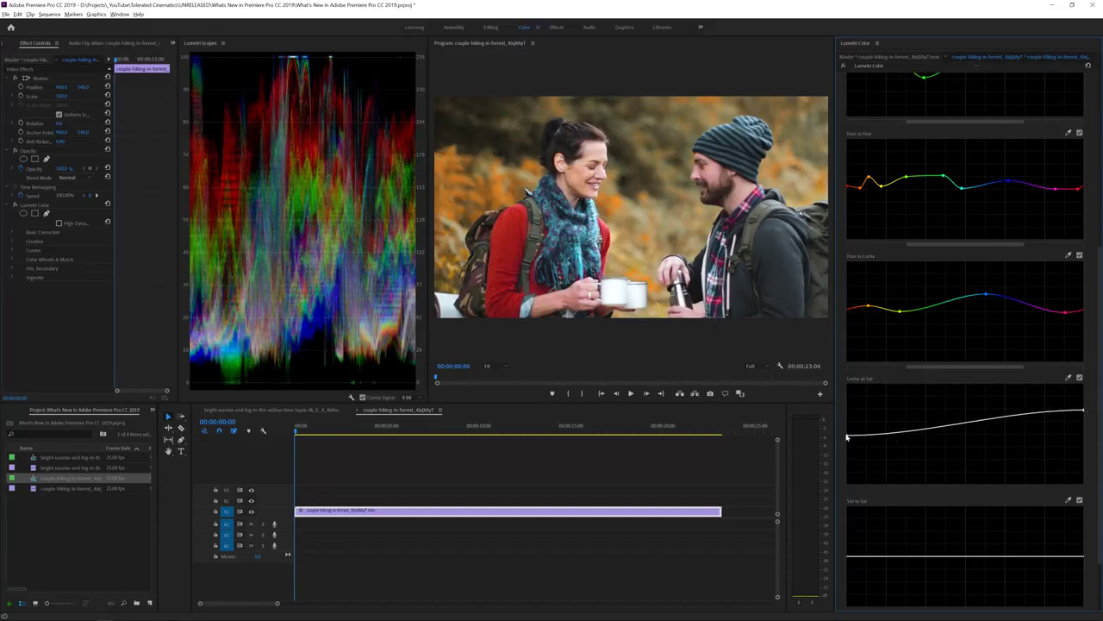
drag(849, 438, 845, 451)
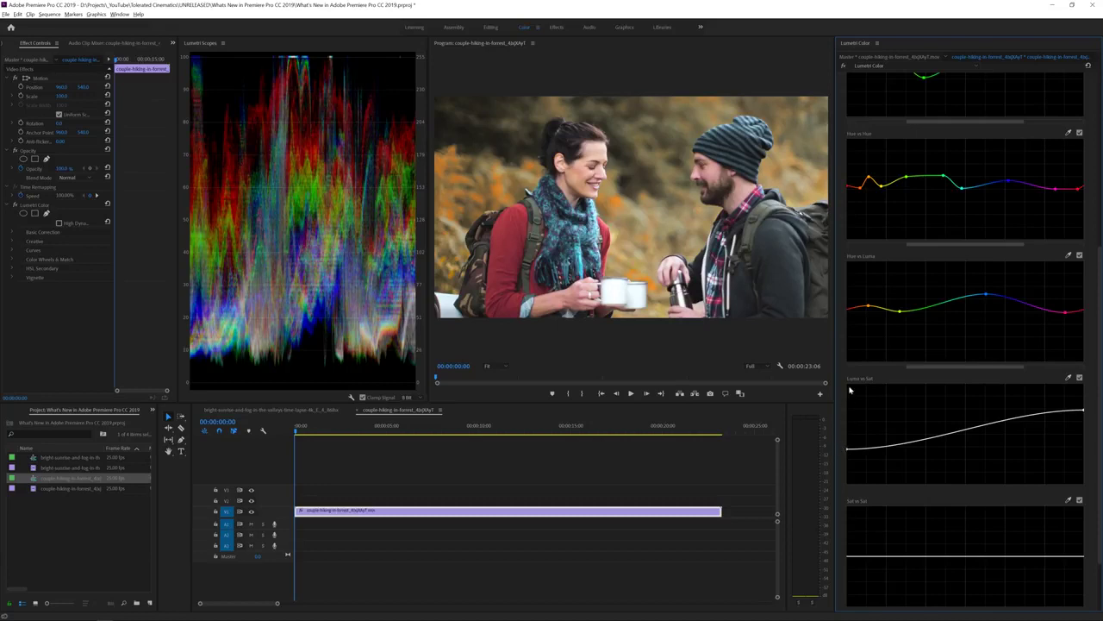
scroll(845, 415, down, 2)
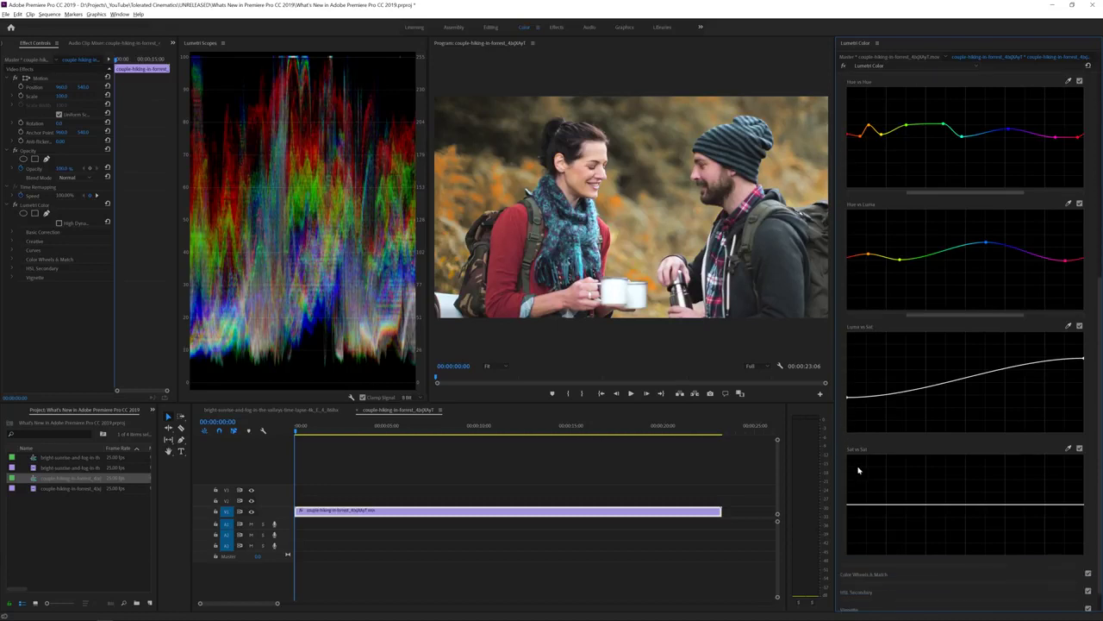
Shape the Sat vs Sat curve to raise the low-saturation end slightly and lower the high-saturation end.
scroll(853, 466, down, 1)
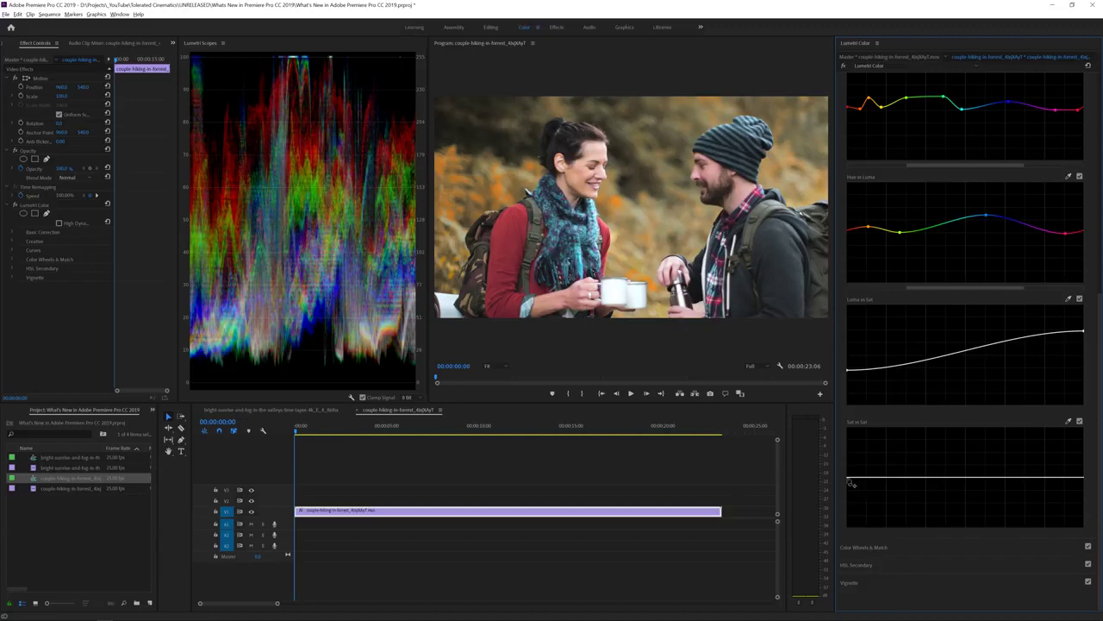
mouse_move(850, 483)
mouse_down()
mouse_move(850, 451)
mouse_move(833, 483)
mouse_move(846, 475)
mouse_up()
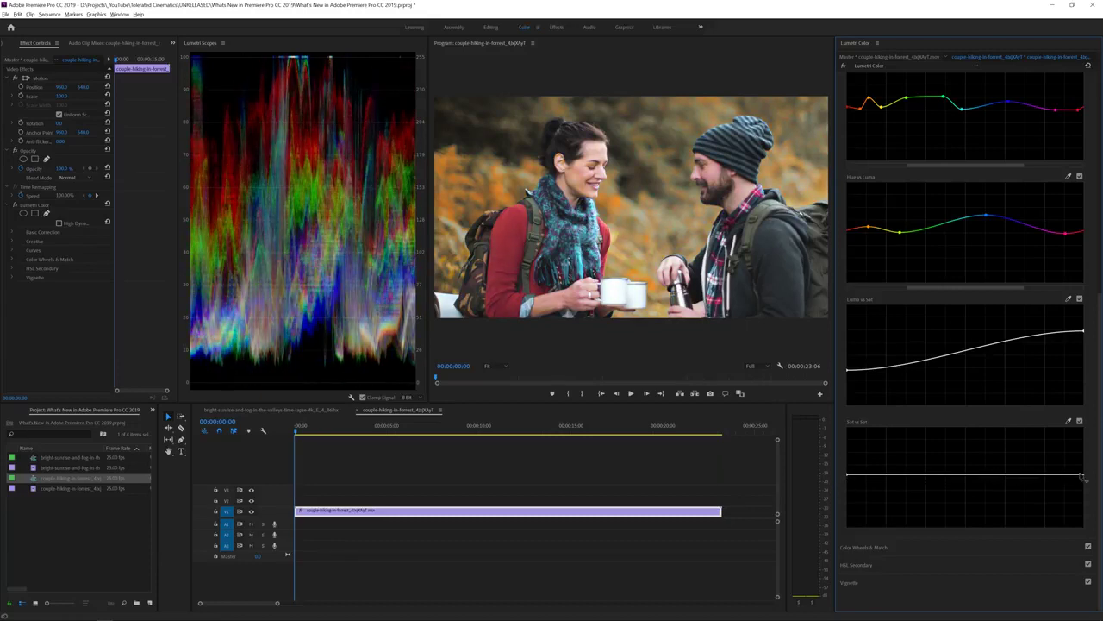
drag(1084, 475, 1082, 534)
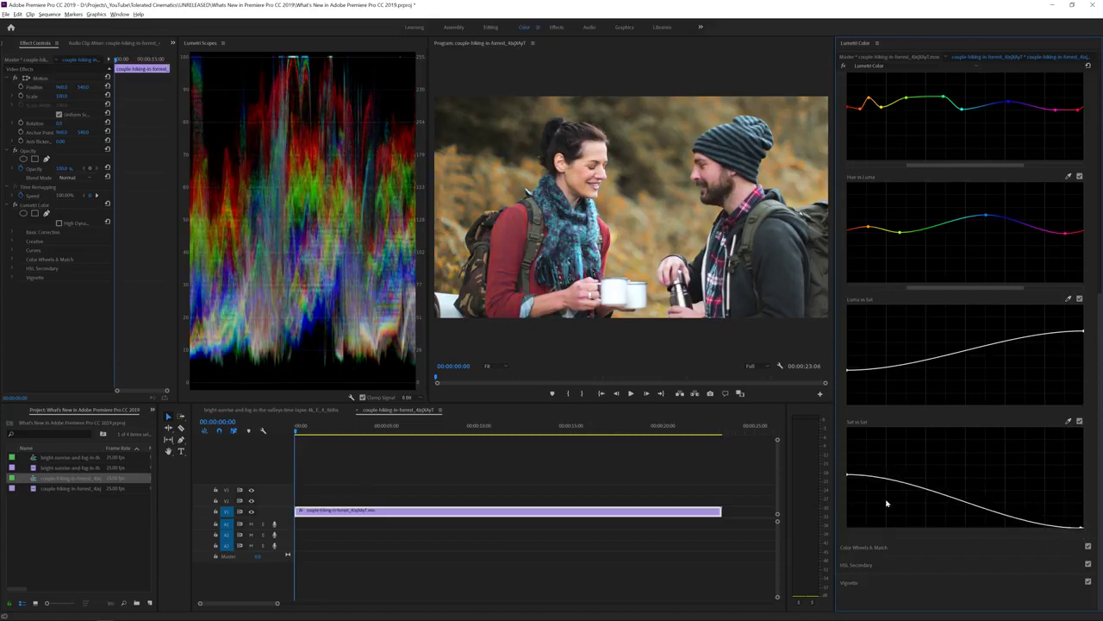
mouse_move(849, 462)
mouse_down()
mouse_move(849, 436)
mouse_move(849, 463)
mouse_up()
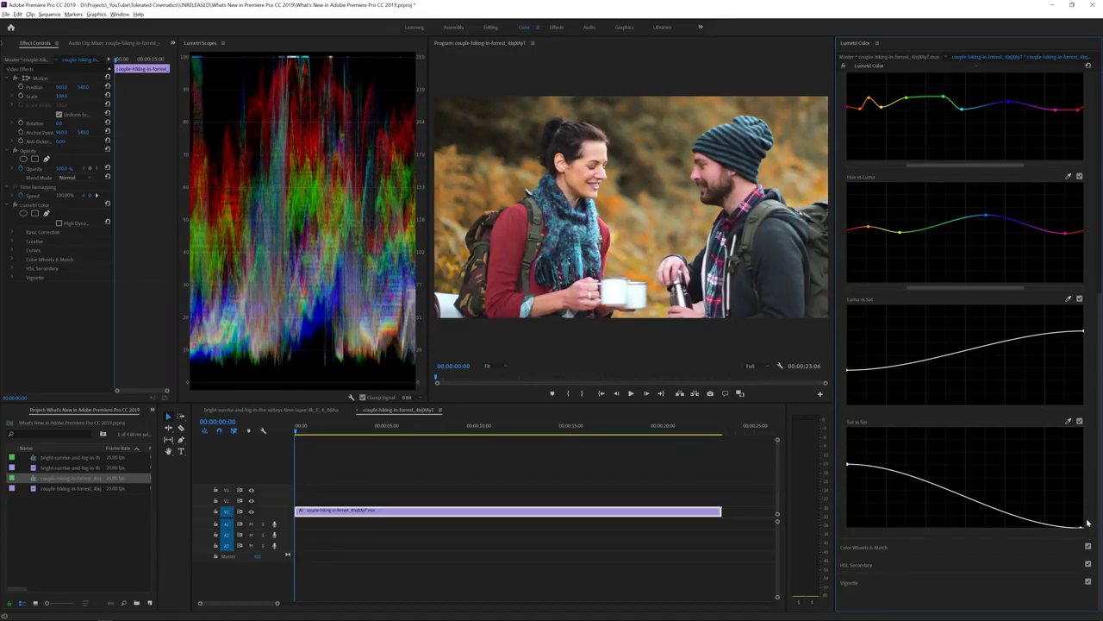
drag(1084, 525, 1091, 501)
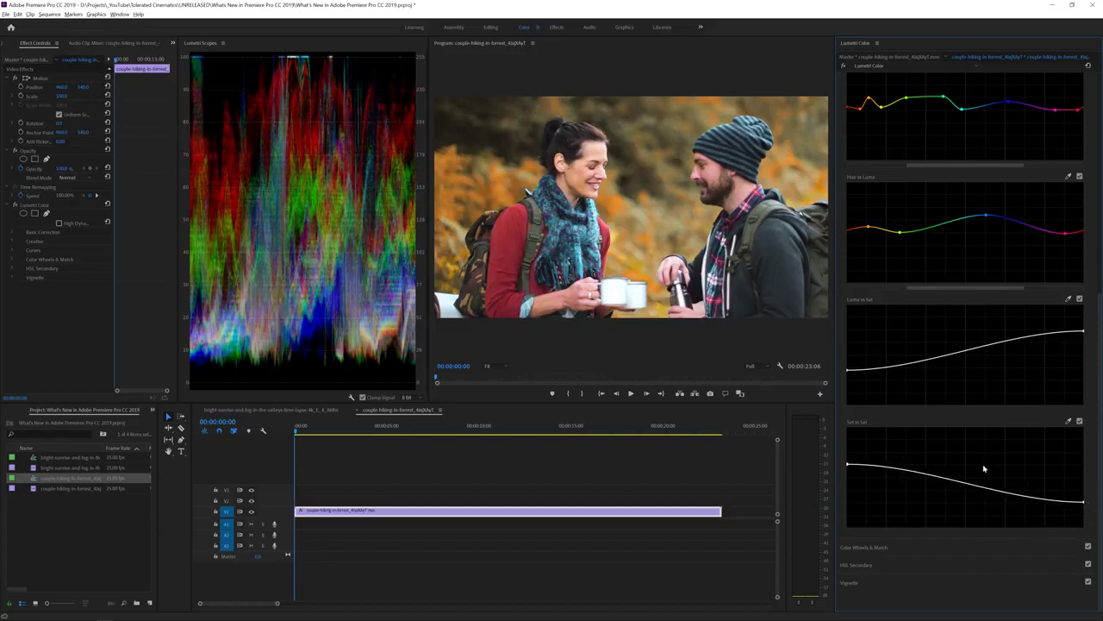
drag(847, 464, 839, 471)
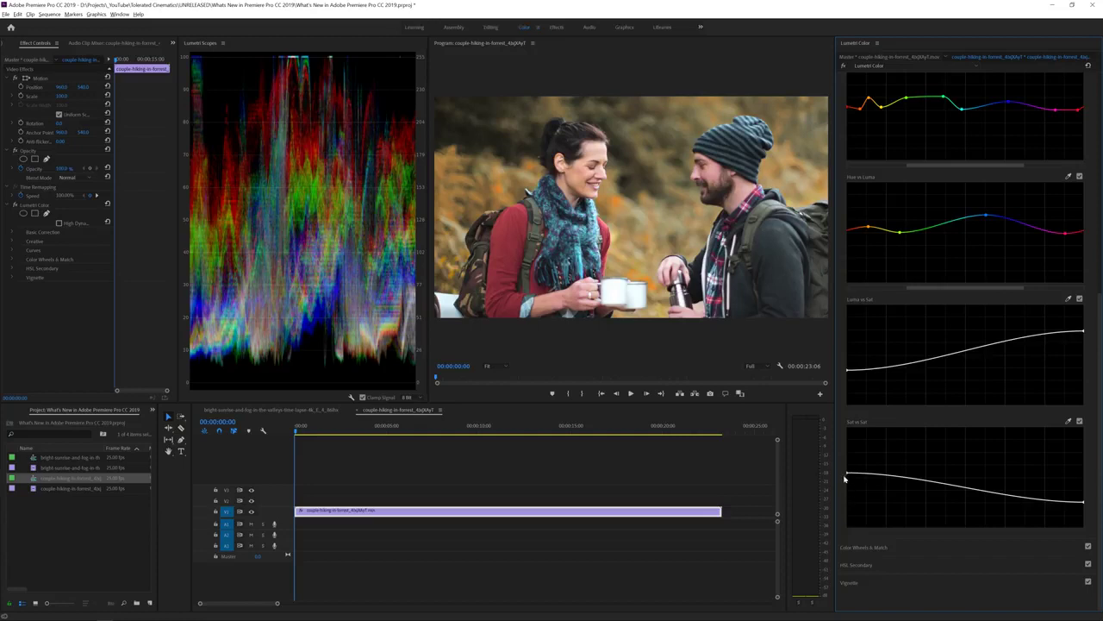
In the bright-sunrise sequence, anchor the yellows and blue-violets on the Hue vs Hue curve and lower the reds.
click(304, 410)
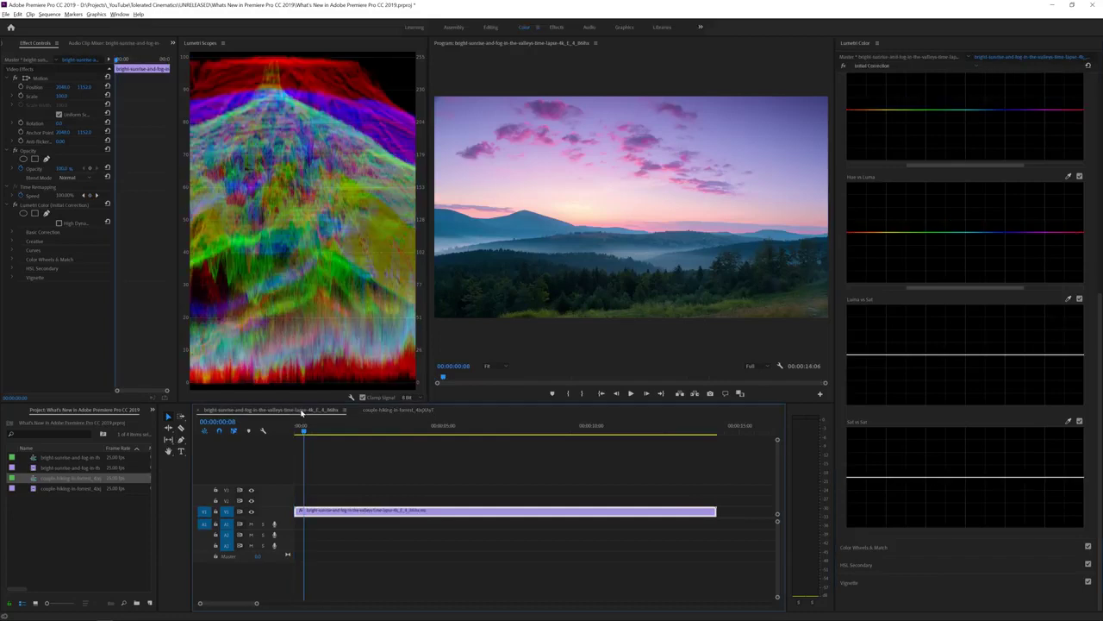
key(Left)
key(Left)
key(Left)
scroll(836, 203, up, 3)
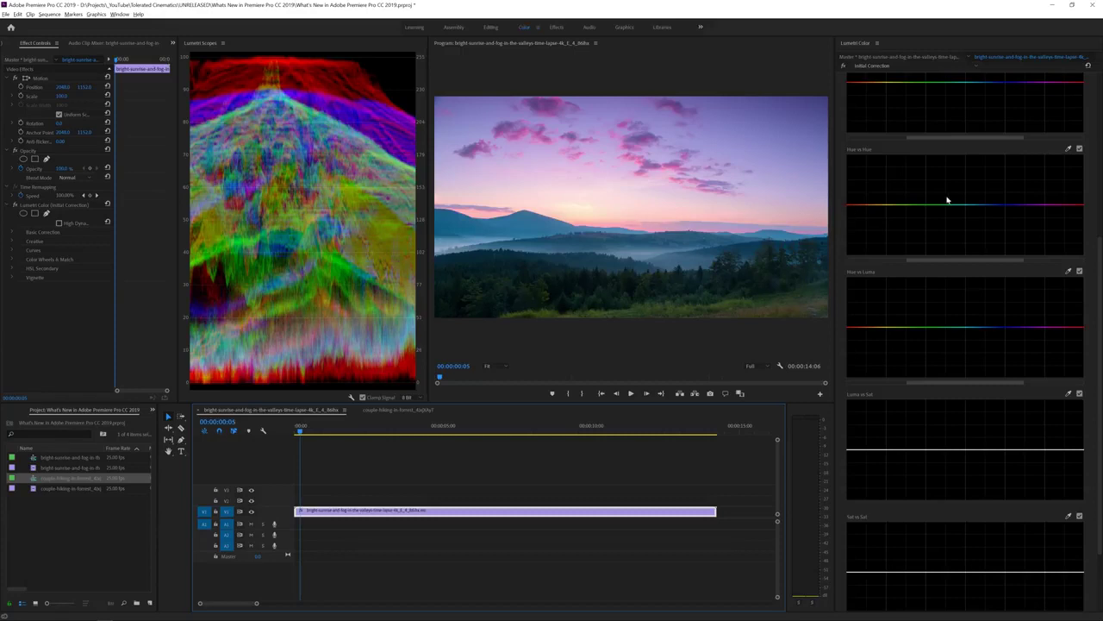
click(1023, 205)
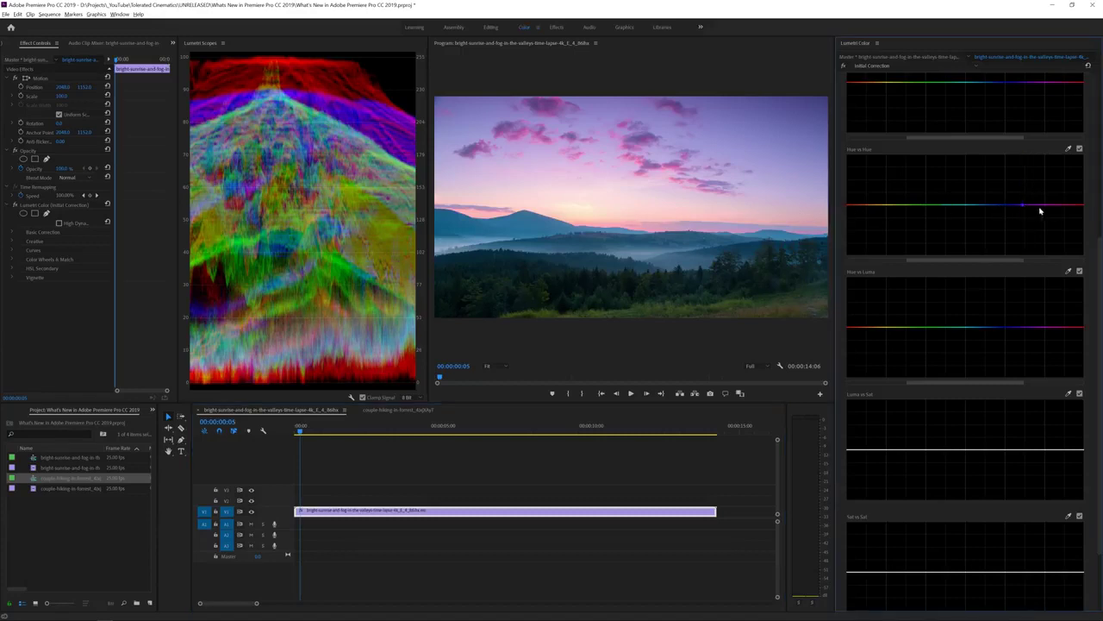
click(888, 205)
mouse_move(857, 210)
mouse_down()
mouse_move(847, 226)
mouse_move(845, 211)
mouse_up()
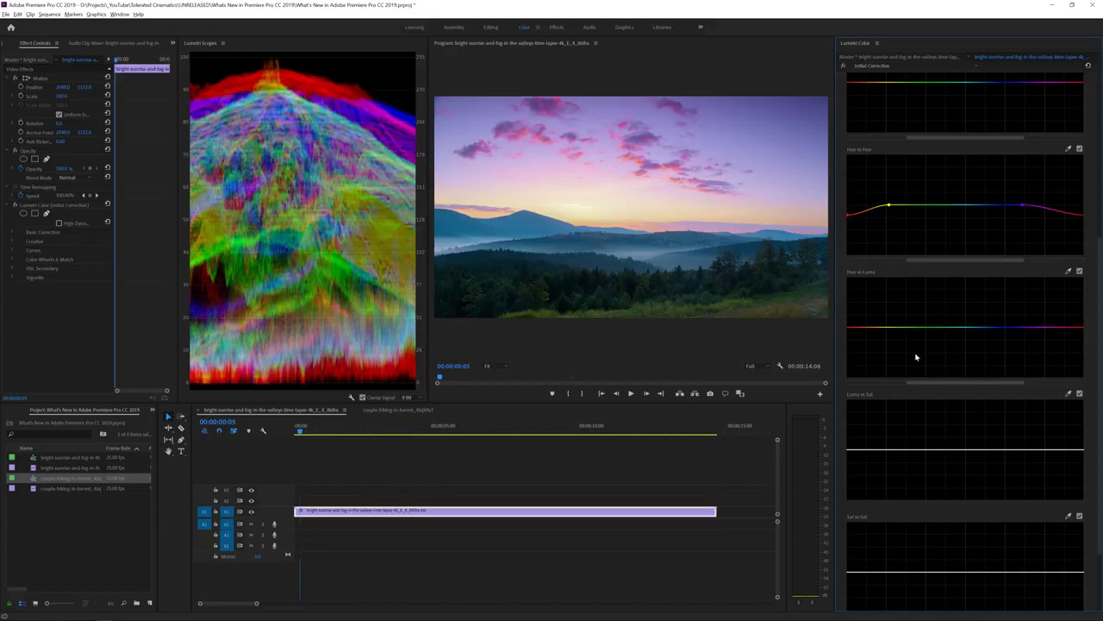
Lower the low end and raise the high end of both the Sat vs Sat and Luma vs Sat curves.
scroll(847, 512, down, 1)
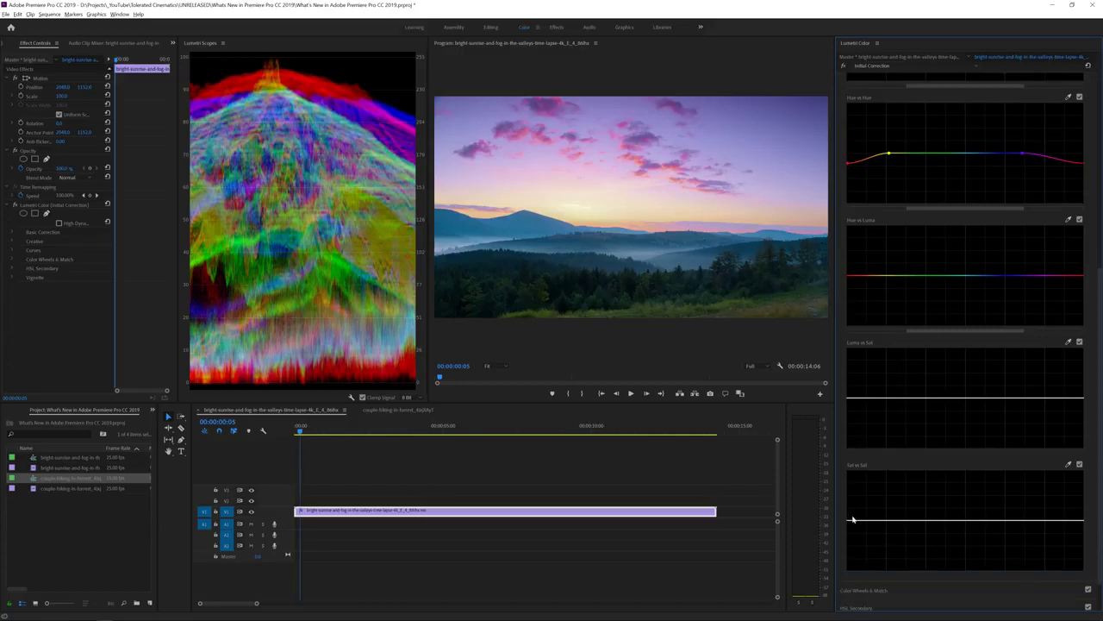
mouse_move(851, 519)
mouse_down()
mouse_move(849, 499)
mouse_move(848, 524)
mouse_up()
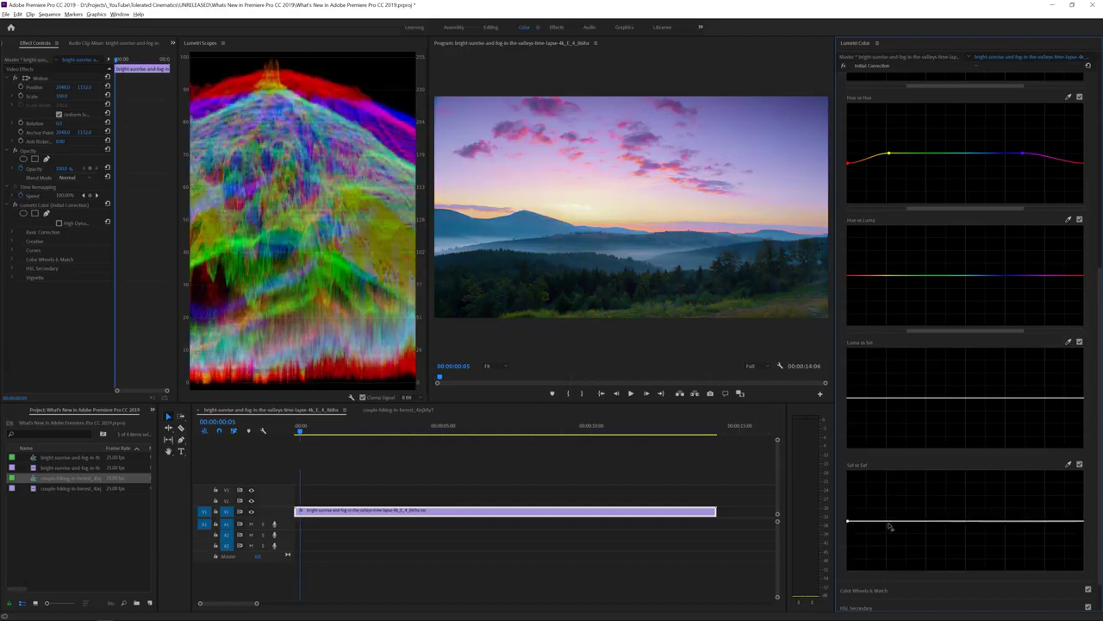
drag(1076, 524, 1085, 484)
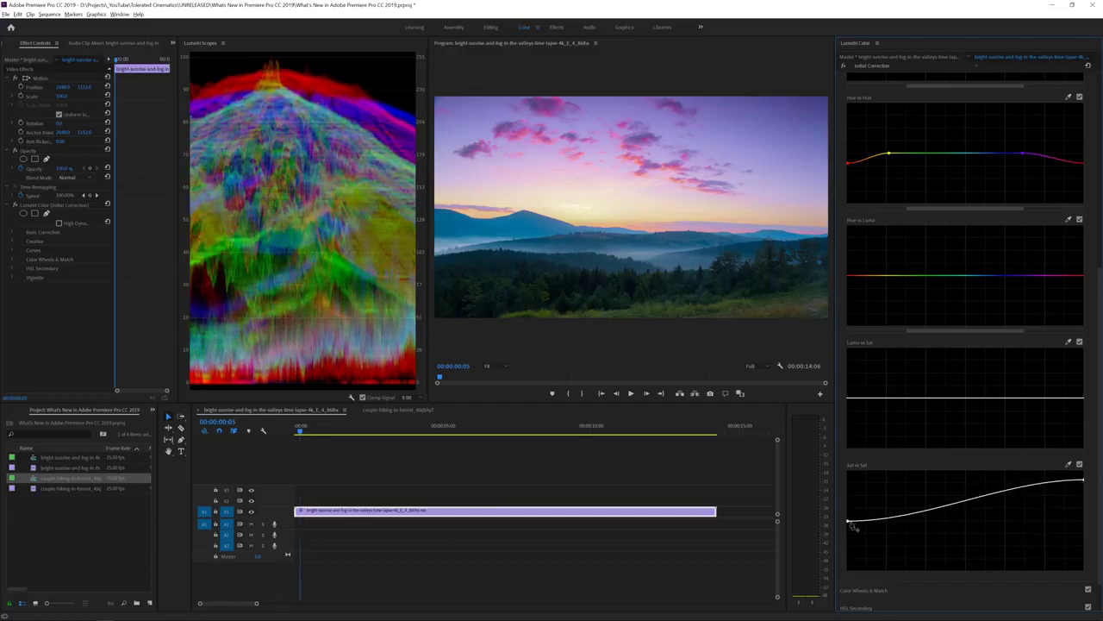
drag(849, 520, 849, 544)
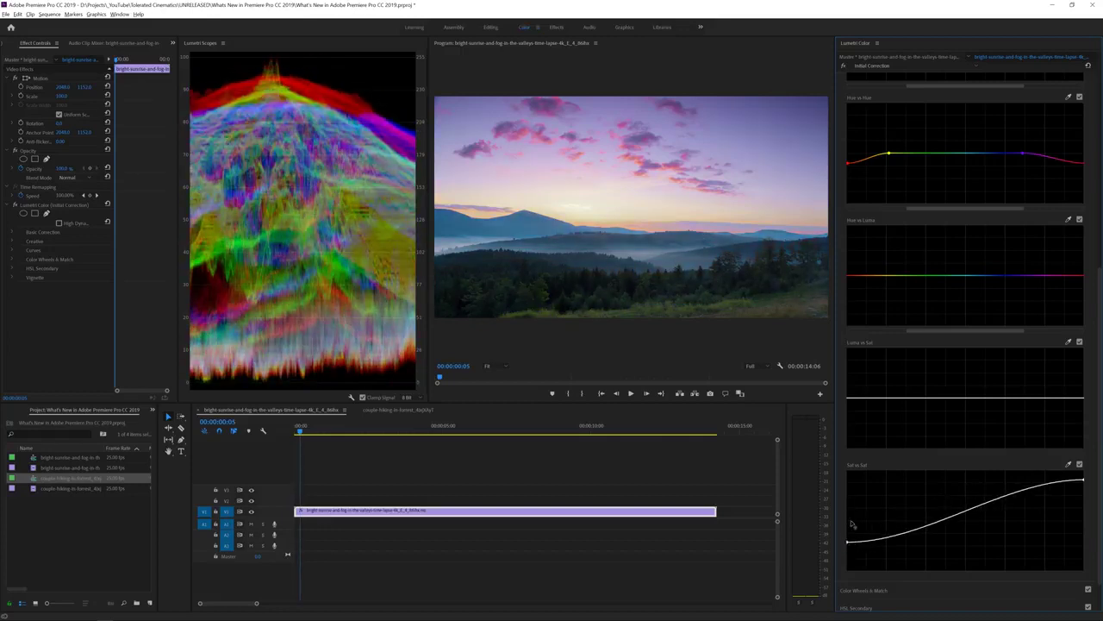
drag(849, 396, 850, 377)
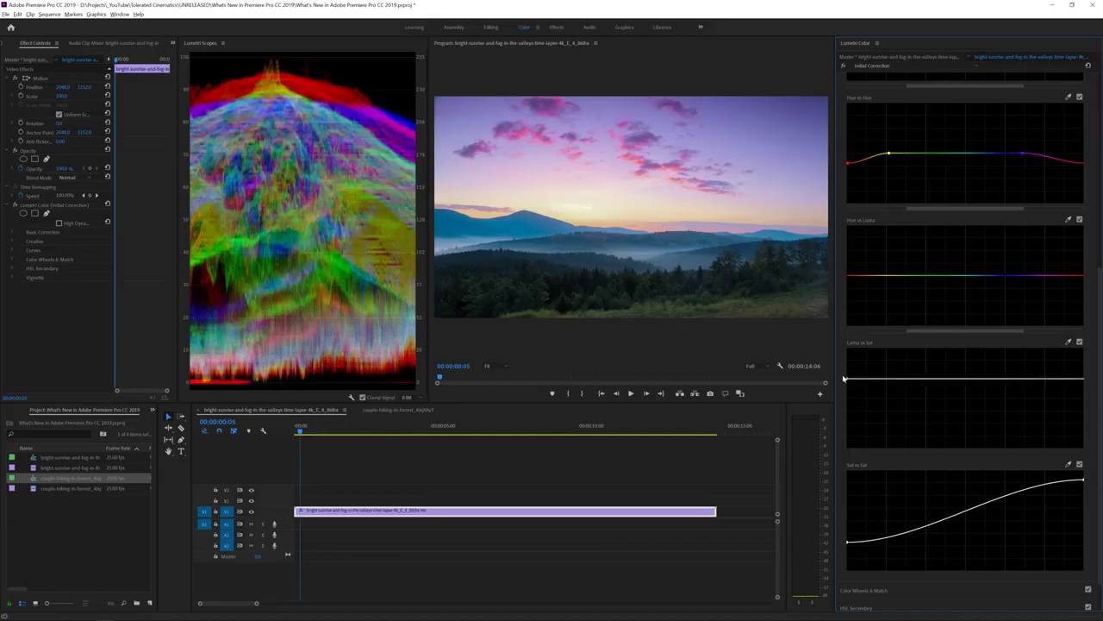
Anchor the cyans and oranges on the Hue vs Sat curve and raise the yellow-greens between them.
scroll(850, 376, up, 3)
click(965, 238)
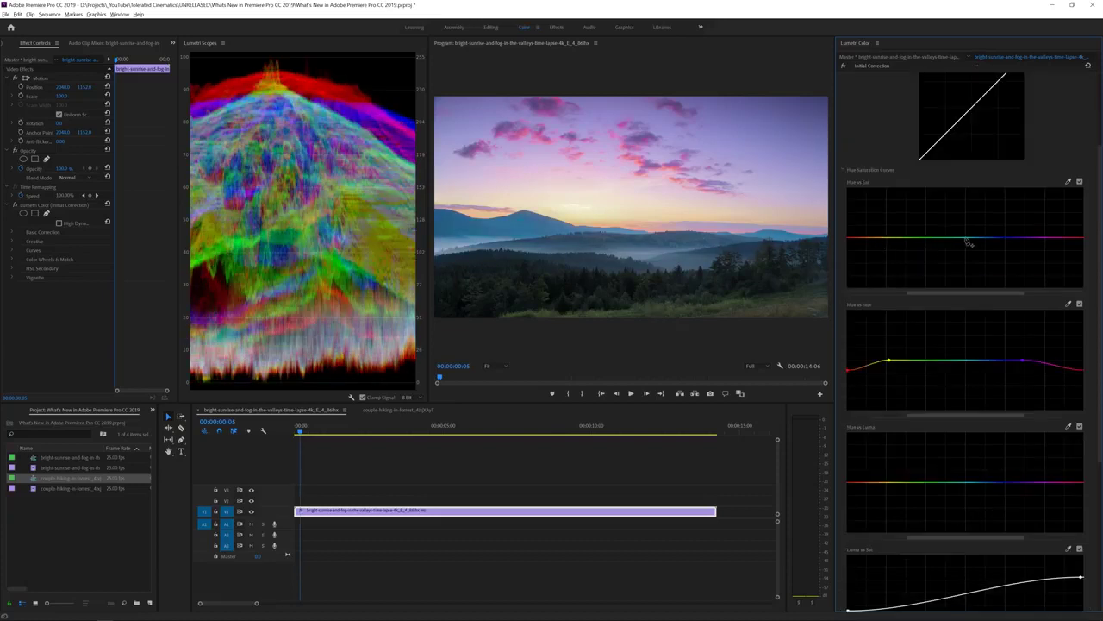
click(858, 238)
drag(901, 239, 906, 201)
Anchor the cyans on the Hue vs Hue curve and raise the greens and yellows to warm the foreground grass.
scroll(844, 291, down, 6)
scroll(844, 291, up, 2)
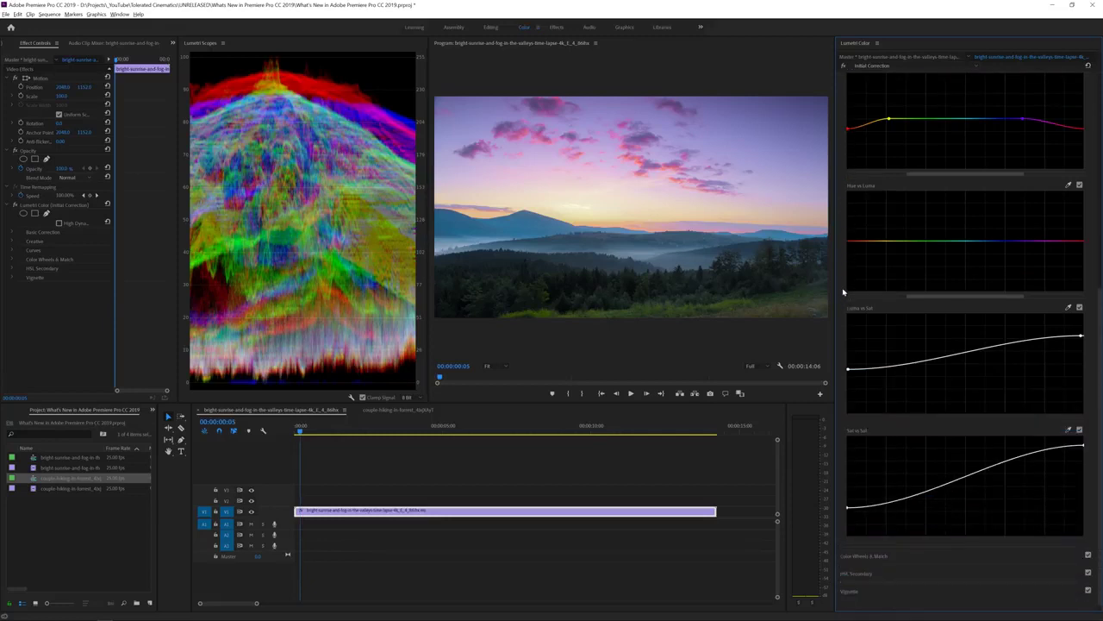
click(956, 200)
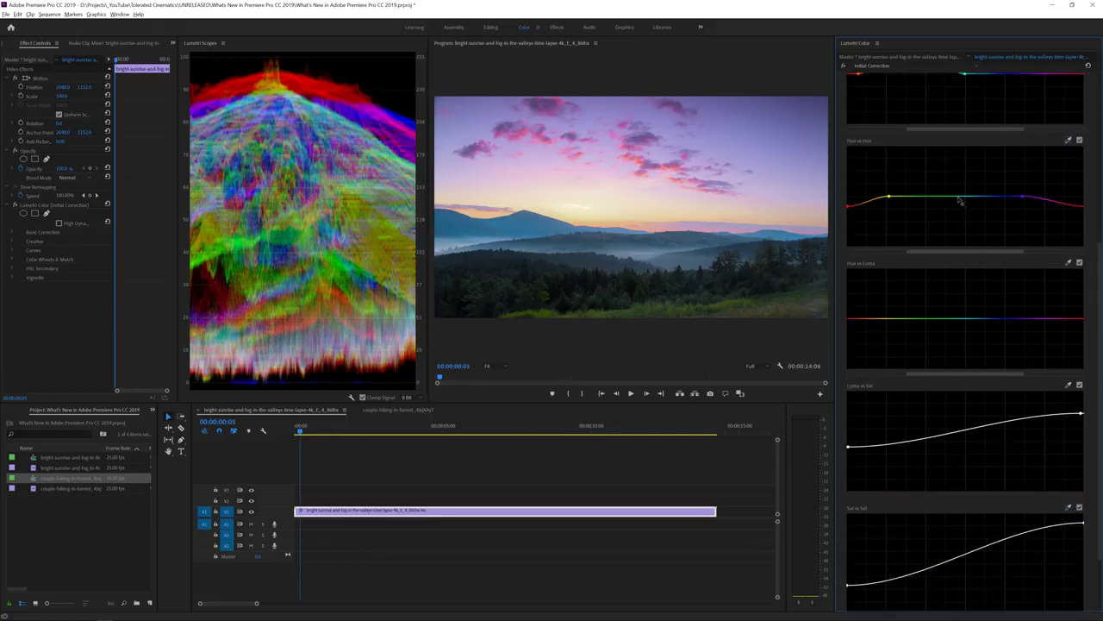
drag(924, 199, 880, 187)
click(885, 195)
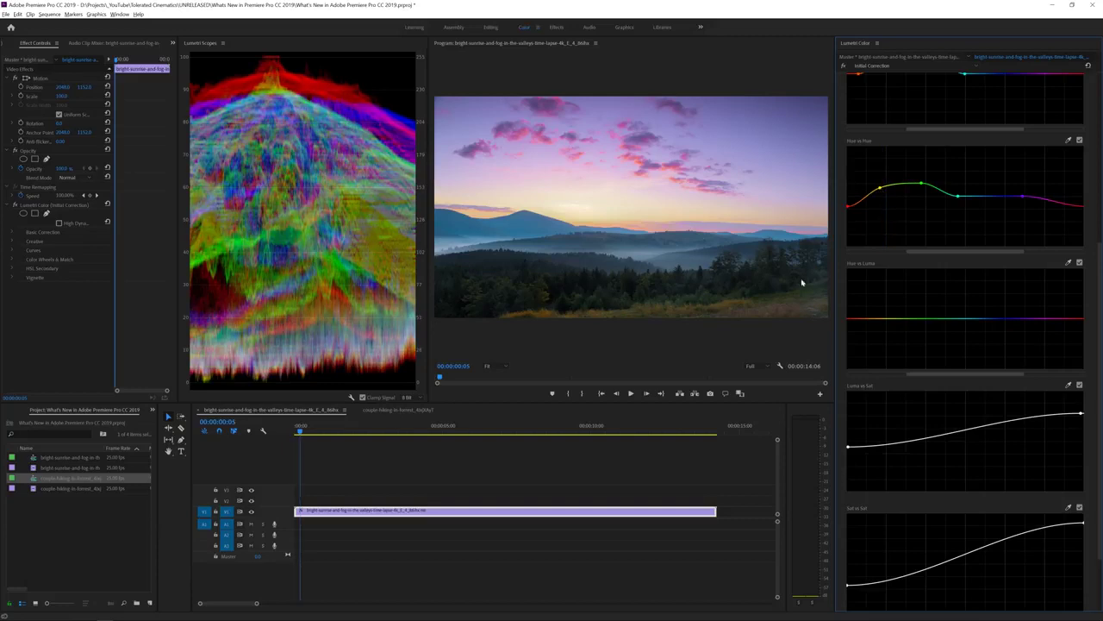
Toggle the Lumetri Curves section off and on to compare the sunrise shot before and after the curve adjustments.
scroll(1020, 175, up, 3)
scroll(1020, 175, up, 5)
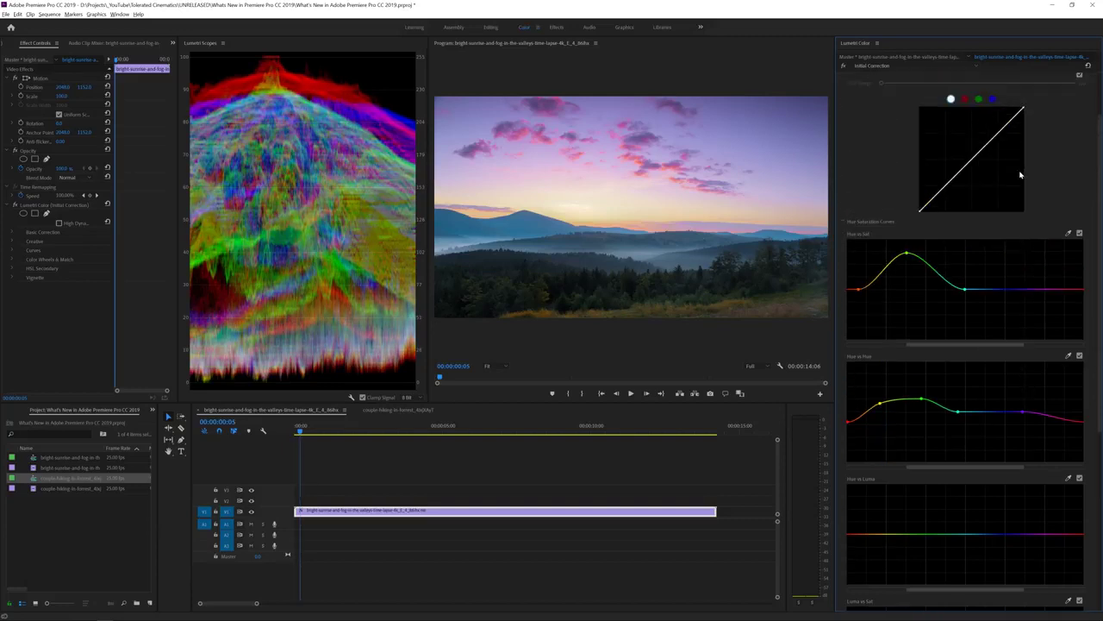
click(1088, 117)
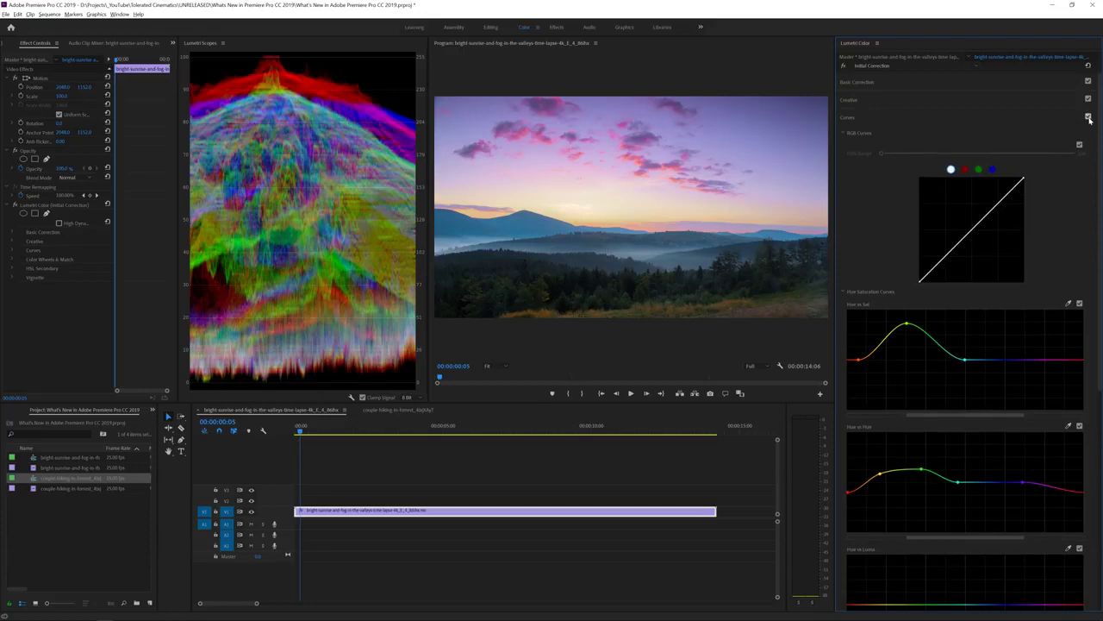
click(1088, 117)
click(1088, 117)
click(1088, 118)
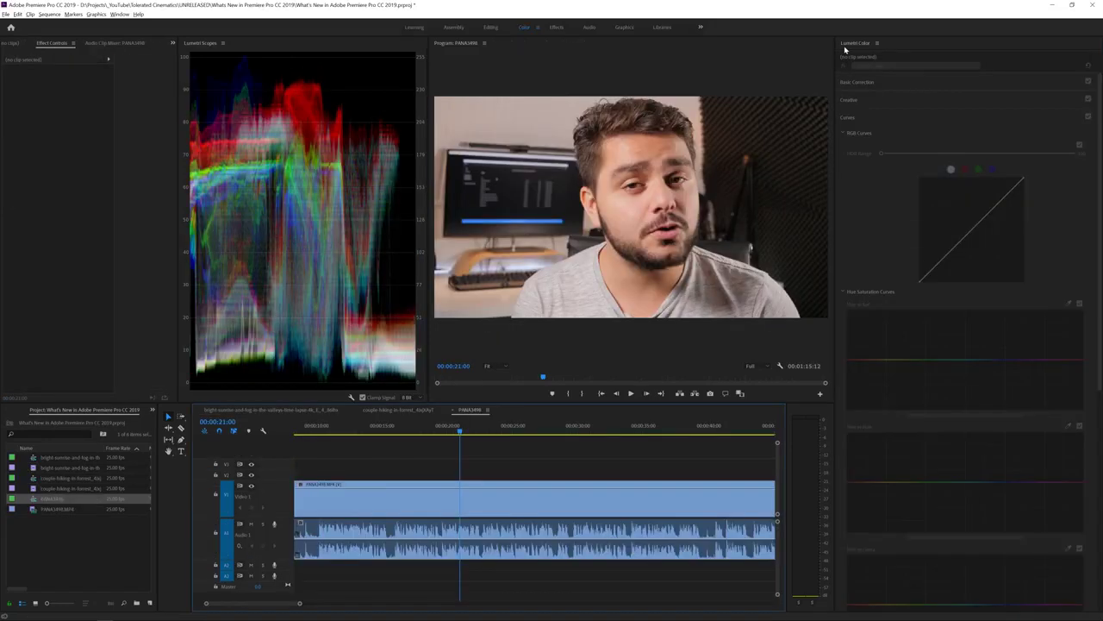
Switch to the Audio workspace, assign the Dialogue audio type to the talking-head clip and view its Loudness settings.
click(589, 27)
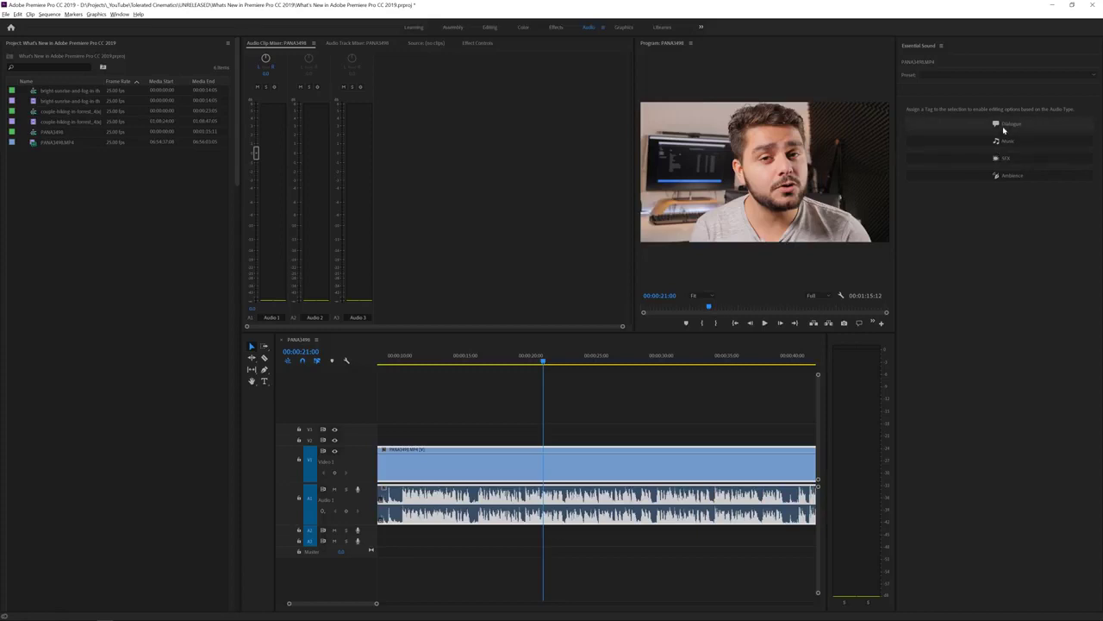
click(1004, 125)
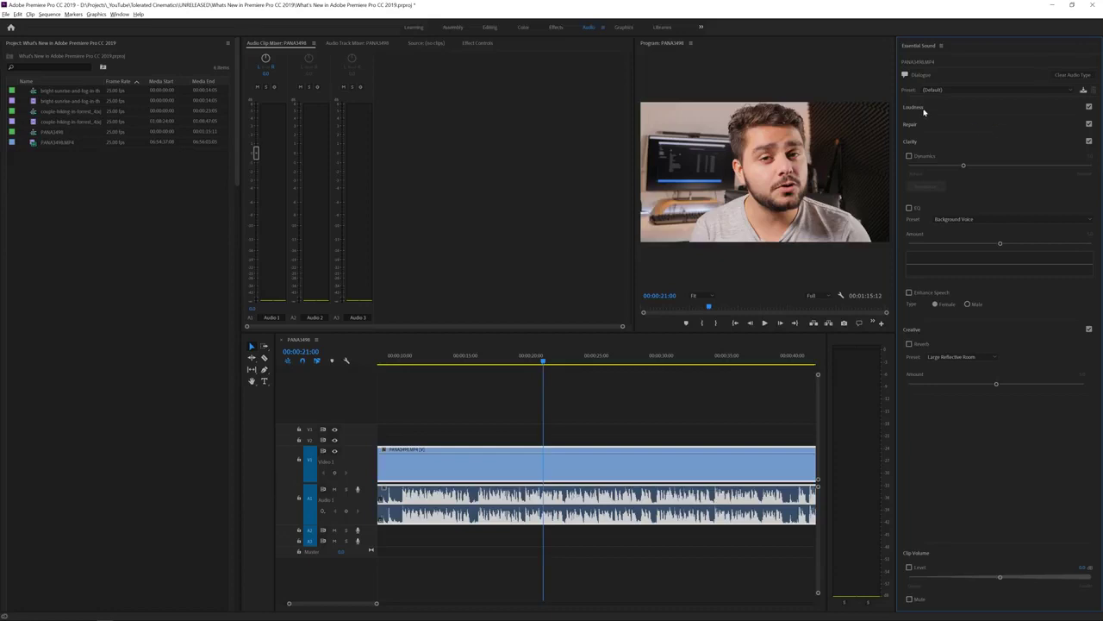
click(924, 111)
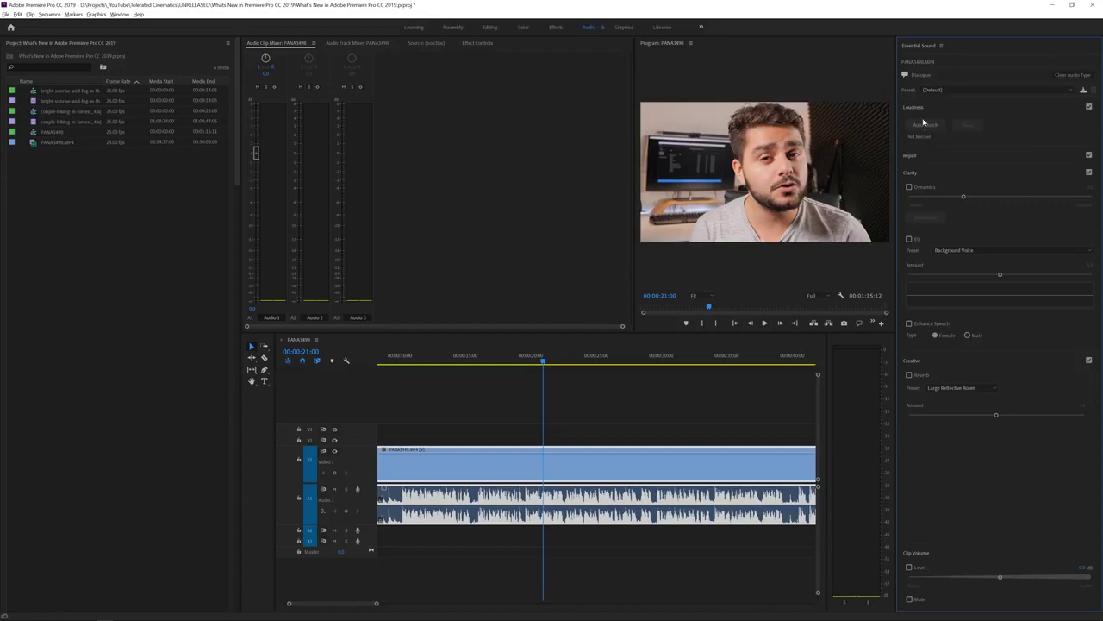
click(925, 106)
Enable Reduce Noise in the dialogue Repair settings and adjust its amount.
click(930, 122)
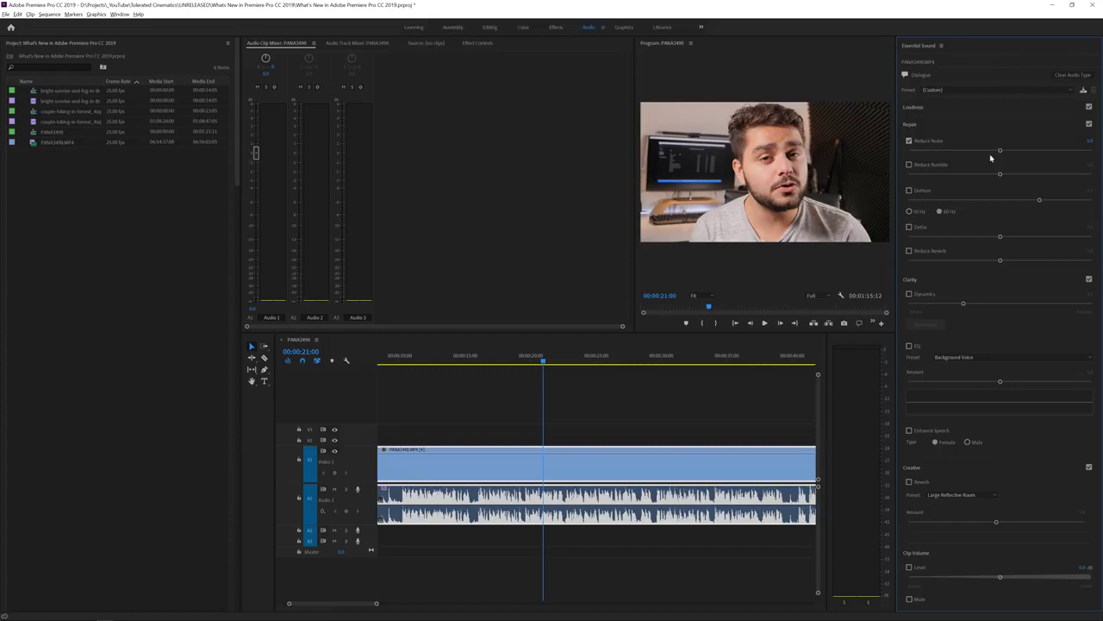
mouse_move(1001, 151)
mouse_down()
mouse_move(954, 152)
mouse_move(1039, 152)
mouse_move(983, 162)
mouse_up()
drag(996, 153, 1000, 151)
Switch to the Graphics workspace and select the Angled Coming Up Next template in Essential Graphics.
click(623, 26)
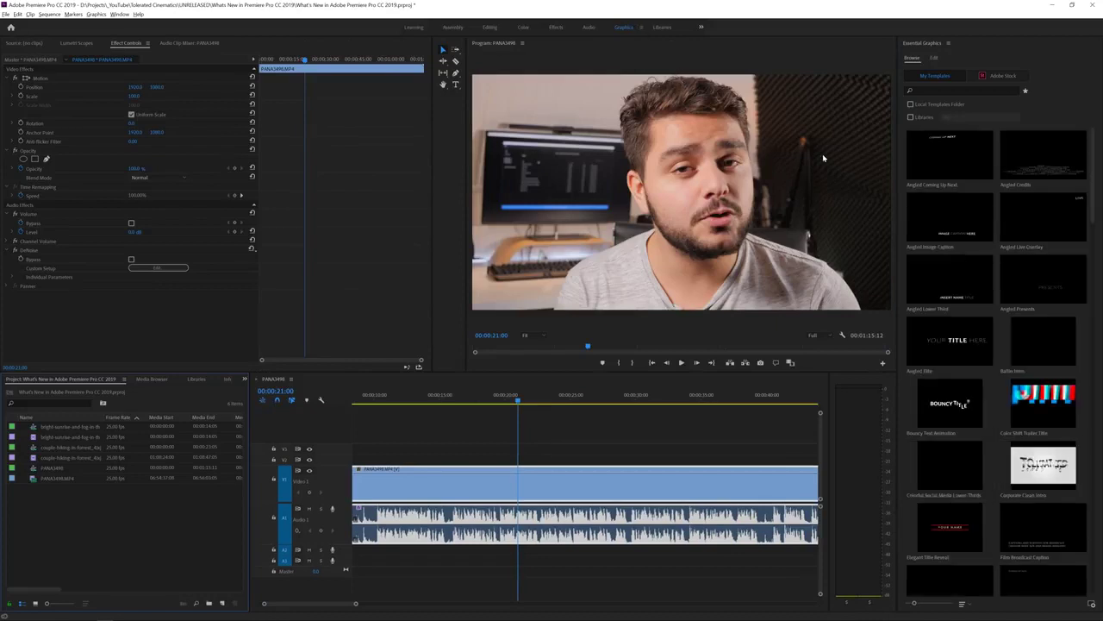
mouse_move(966, 173)
click(947, 186)
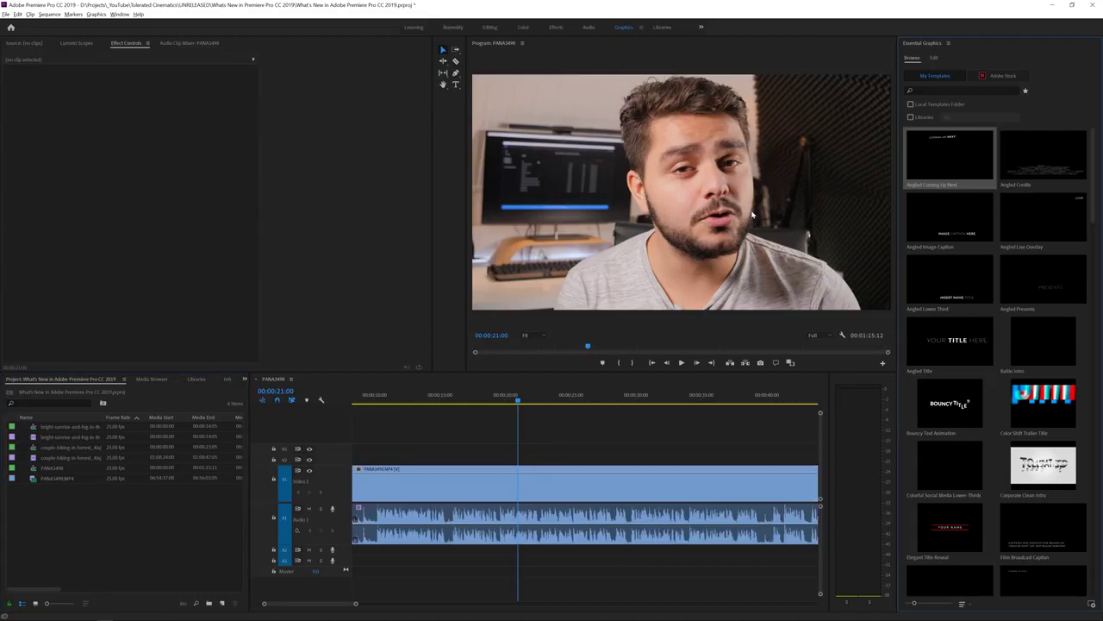